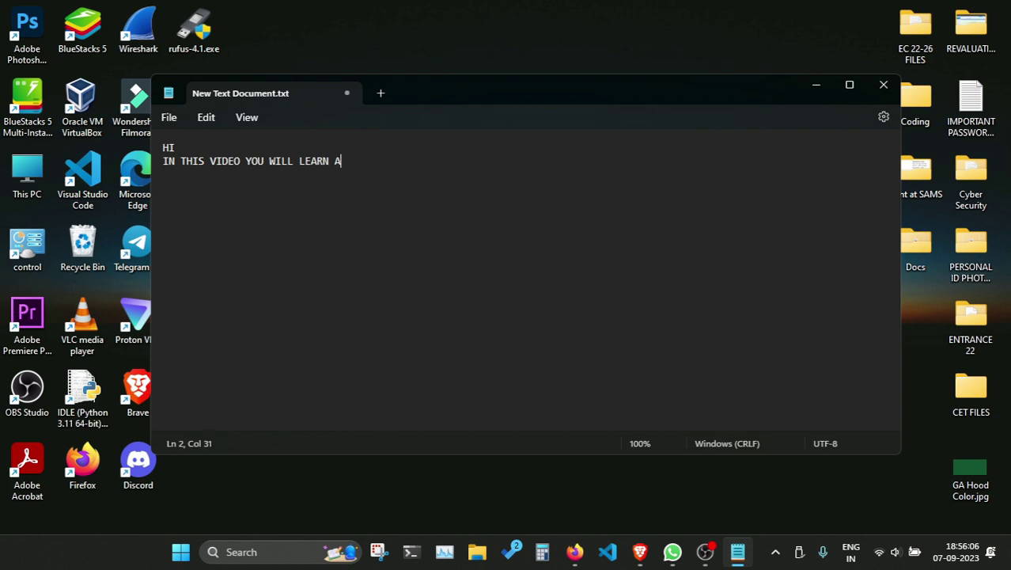
- Finish the intro with "ABOUT HOW TO INSTALL KALI LIVE ON USB." and add "FOLLOW MY STEPS :" and "1 : PLUG IN THE USB" below
text(BOUT HOQ T)
key(BackSpace)
text(OW TO INSTALL)
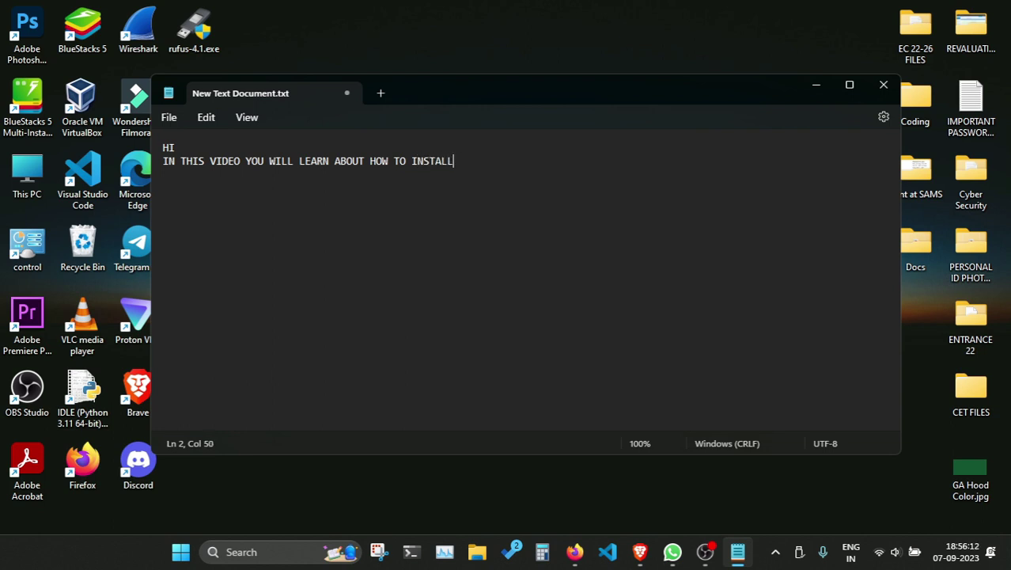
text( KALI LIVE ON USB)
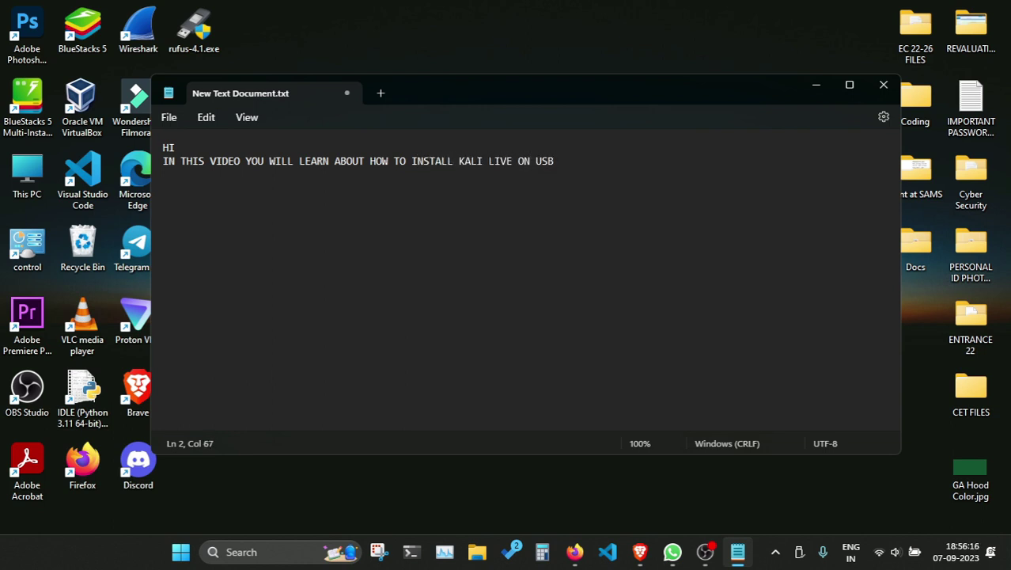
text(. FOLLOW MY STEPS :)
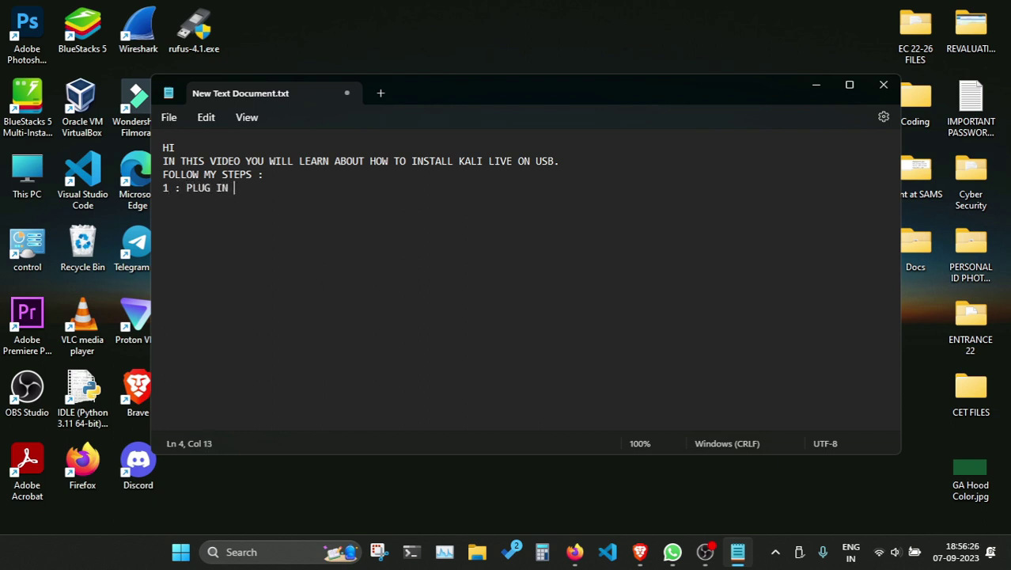
text(THE USB)
- Switch to File Explorer and check the Kali Live (G:) USB drive under This PC
click(496, 492)
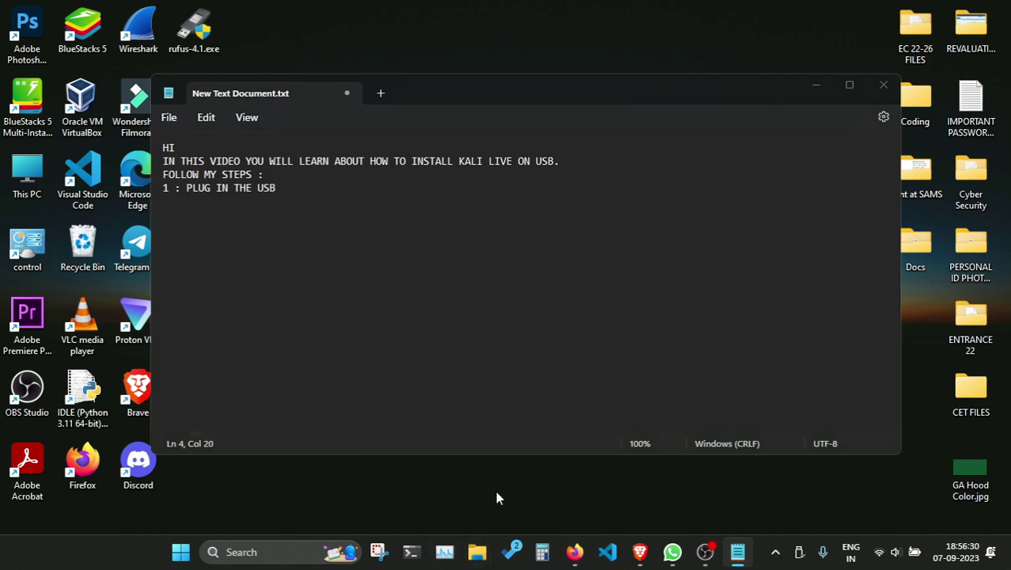
key(super+e)
scroll(267, 329, down, 3)
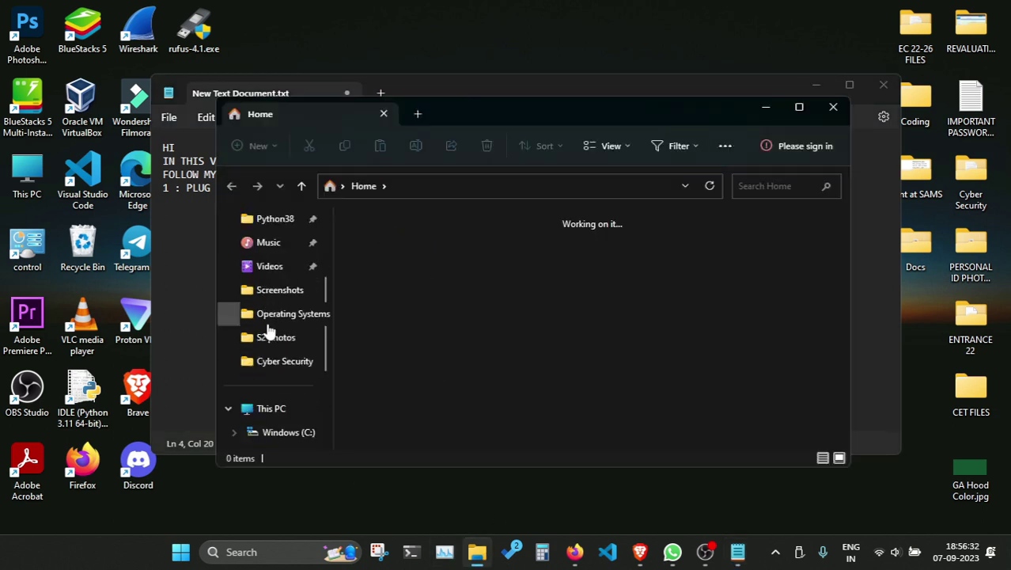
click(288, 412)
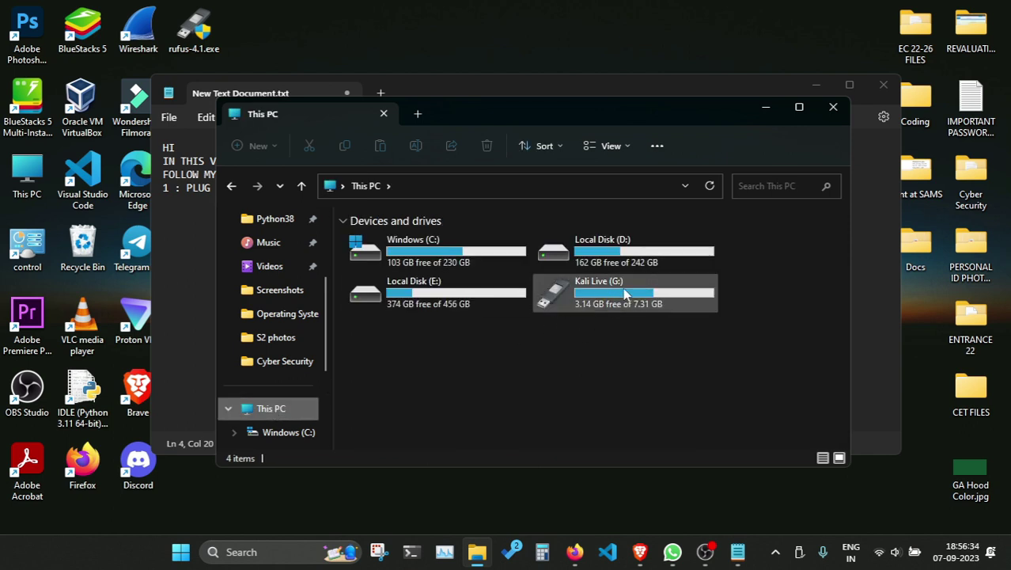
click(623, 287)
- Return to the Notepad note and add the line "2 : DOWNLOAD KALI LIVE IMAGE AND RUFUS TOOL."
click(235, 252)
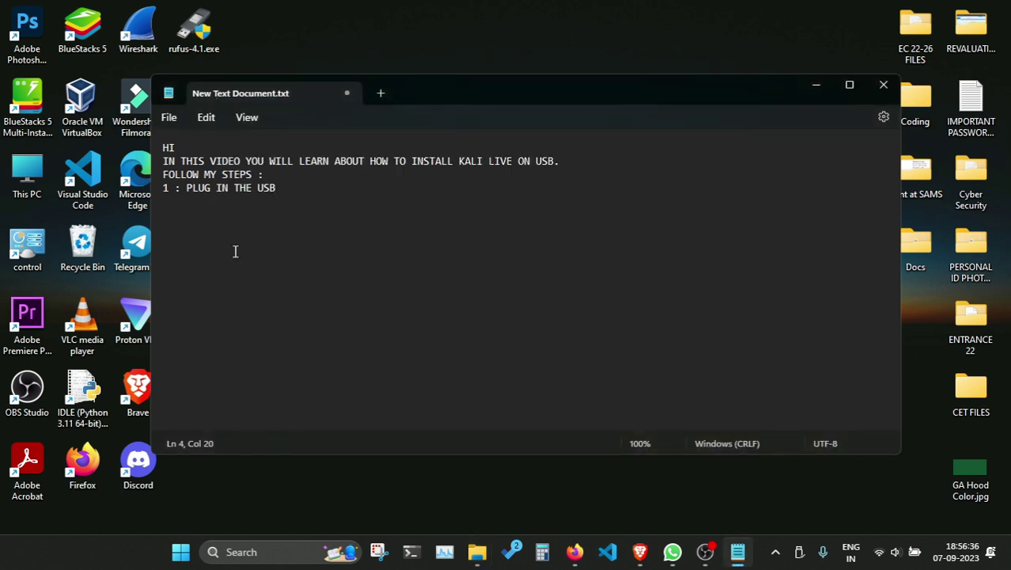
key(Return)
text(2 : DOWNLOAD K)
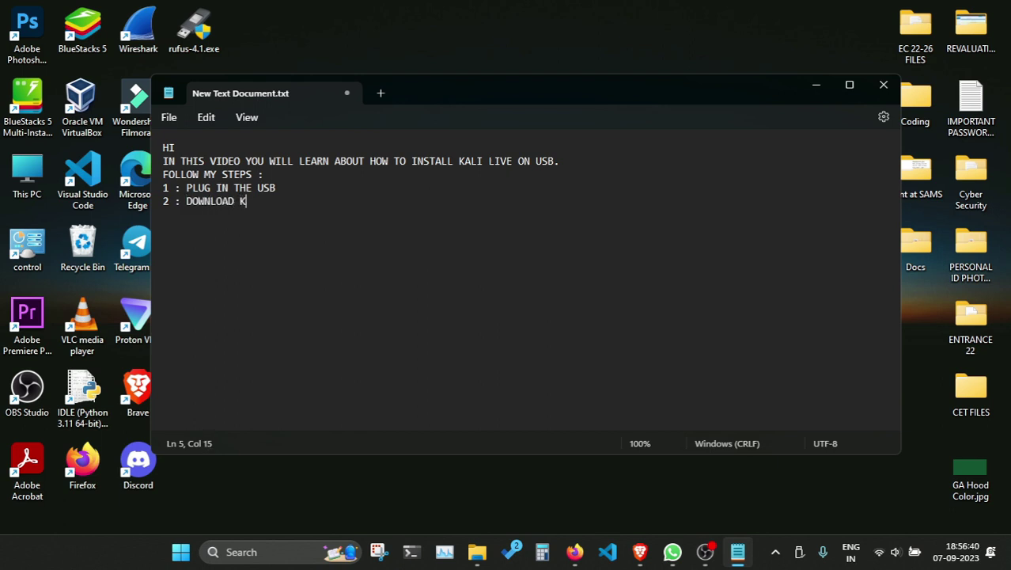
text(ALI LIVE IMAGE AND)
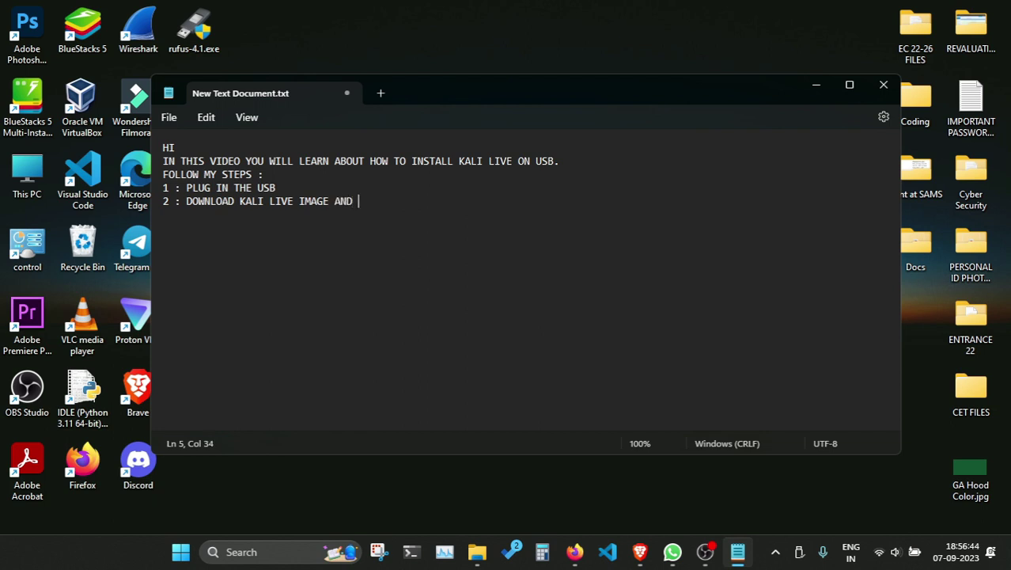
text( RUFUS TOOL.)
- Switch to Firefox and view the Kali Linux homepage and its address, kali.org
click(816, 85)
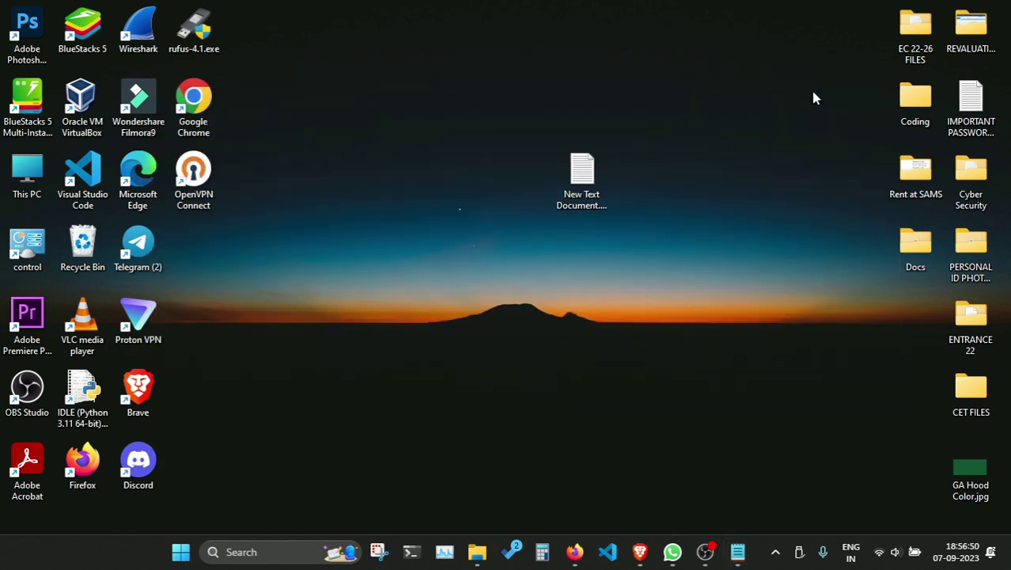
click(575, 552)
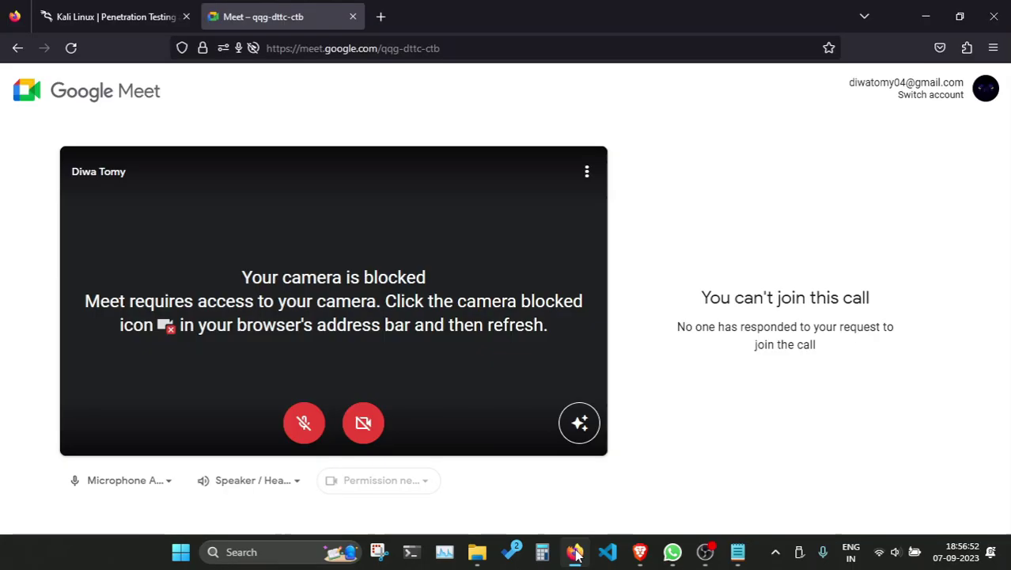
click(118, 16)
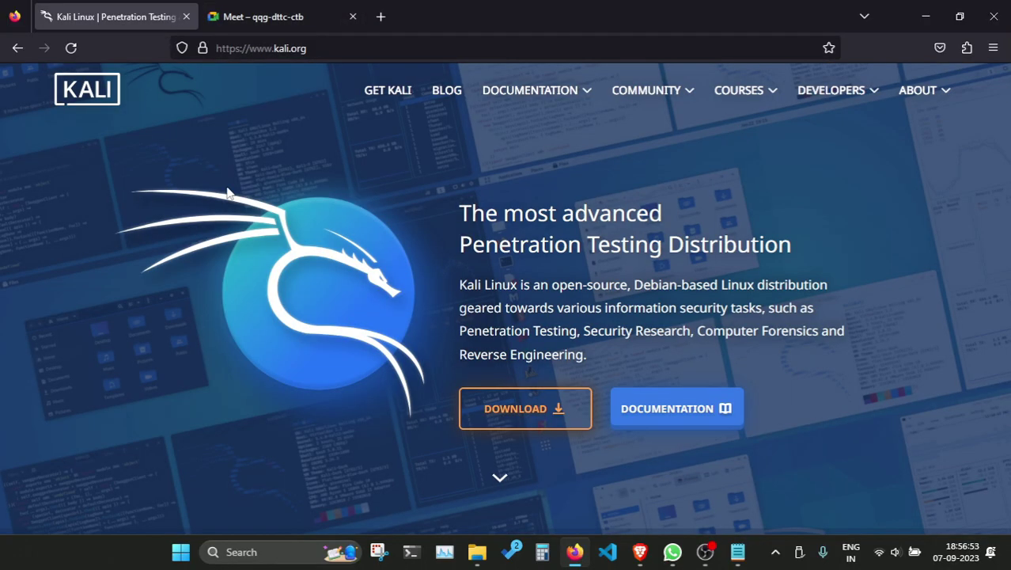
click(216, 47)
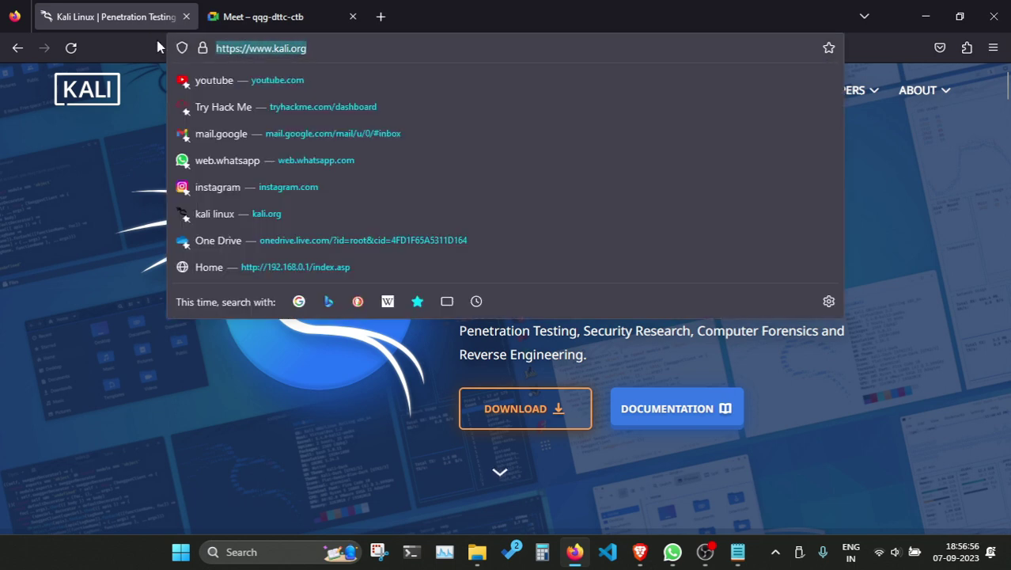
click(70, 189)
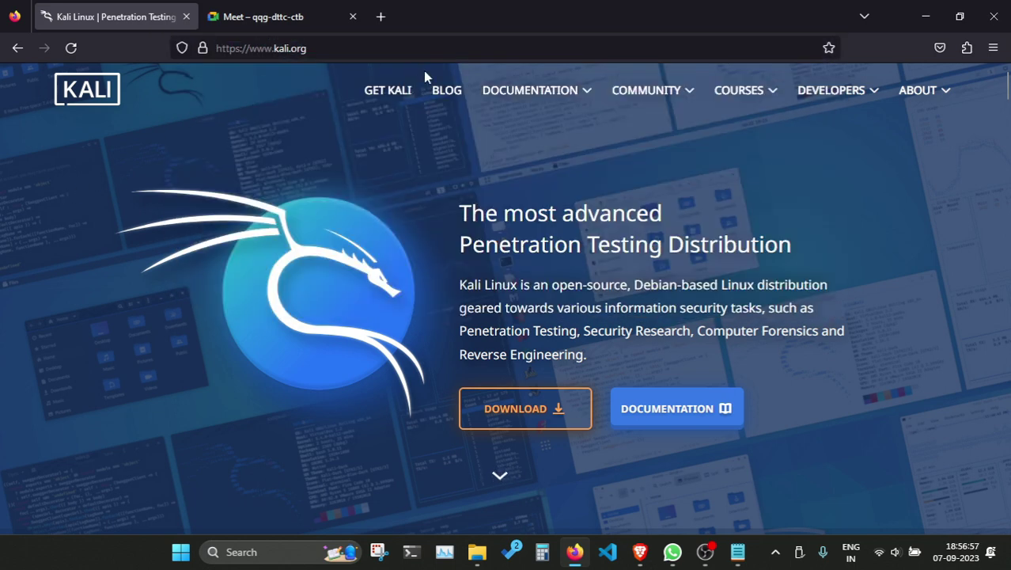
- Open the Kali download page and view the Live Boot section with the 64-bit Kali 2023.3 point release image
click(530, 407)
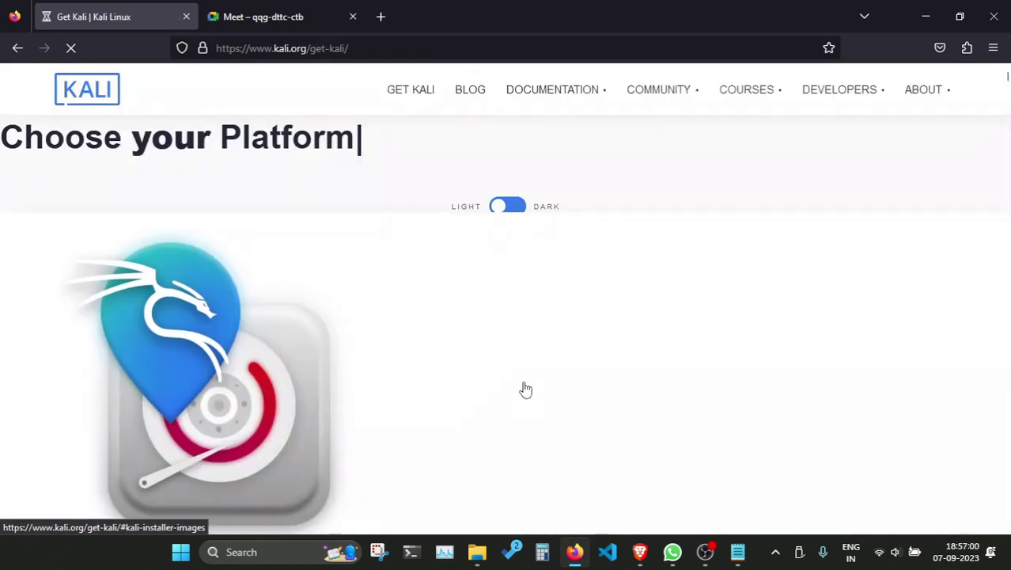
scroll(401, 253, down, 10)
click(387, 173)
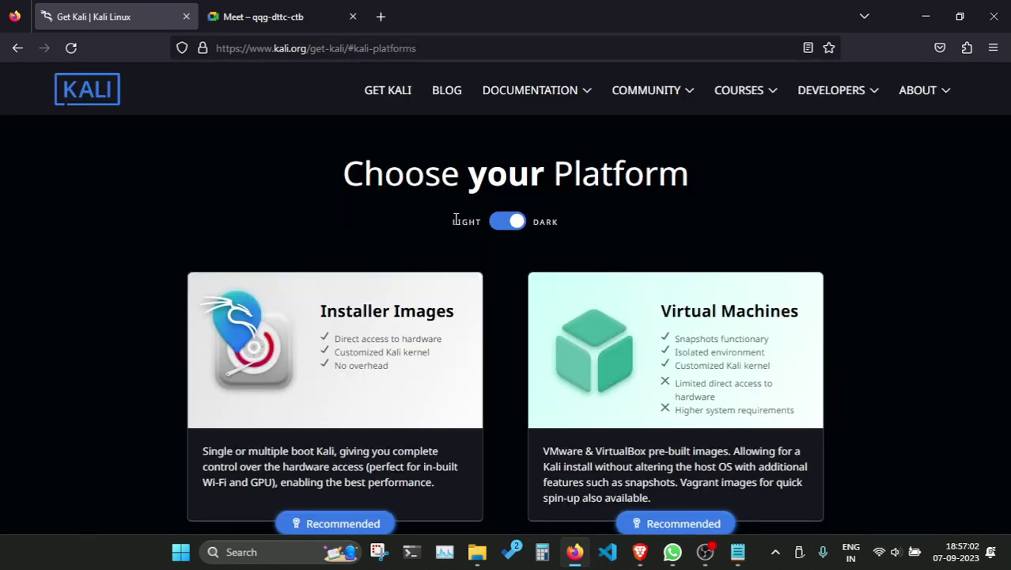
scroll(451, 229, down, 8)
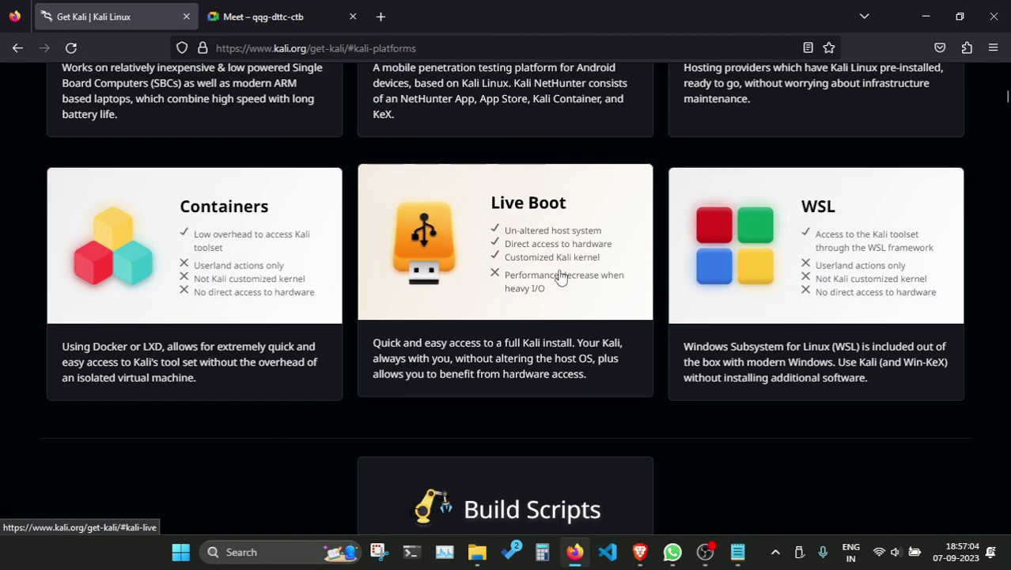
click(488, 271)
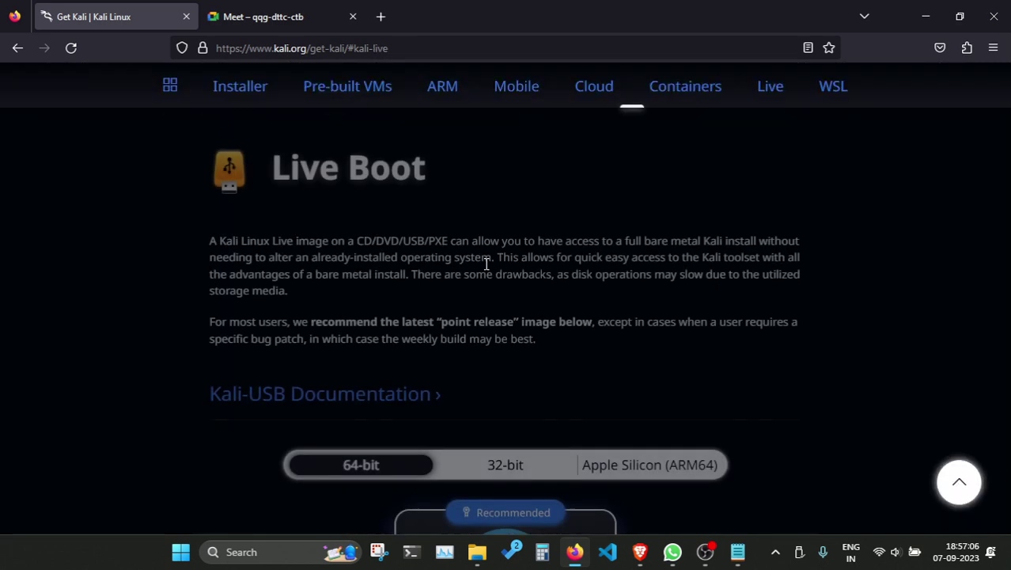
scroll(488, 269, down, 5)
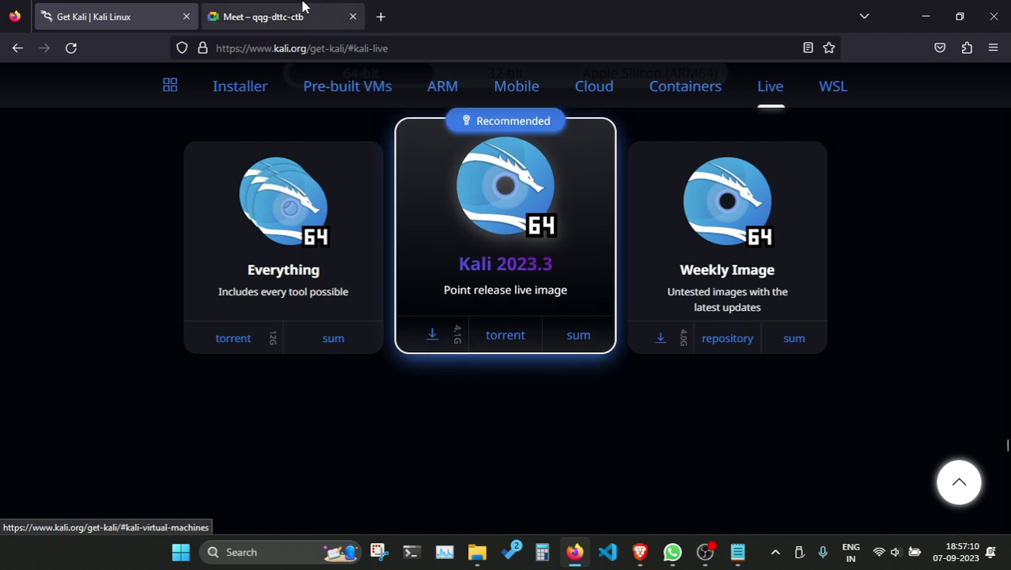
scroll(383, 119, up, 8)
- Search Google for "download rufus" in a new browser tab
click(381, 16)
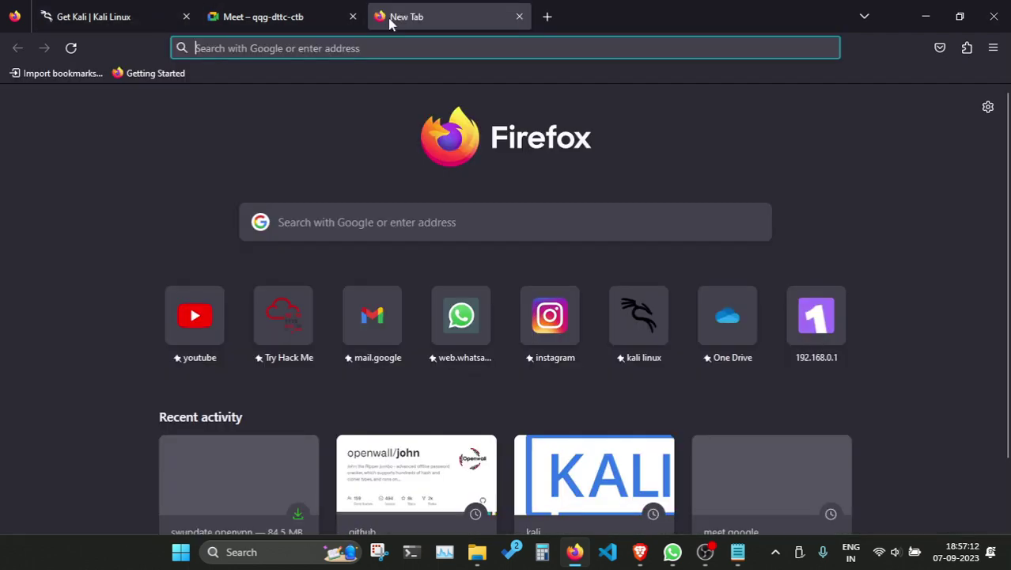
text(DOWNL)
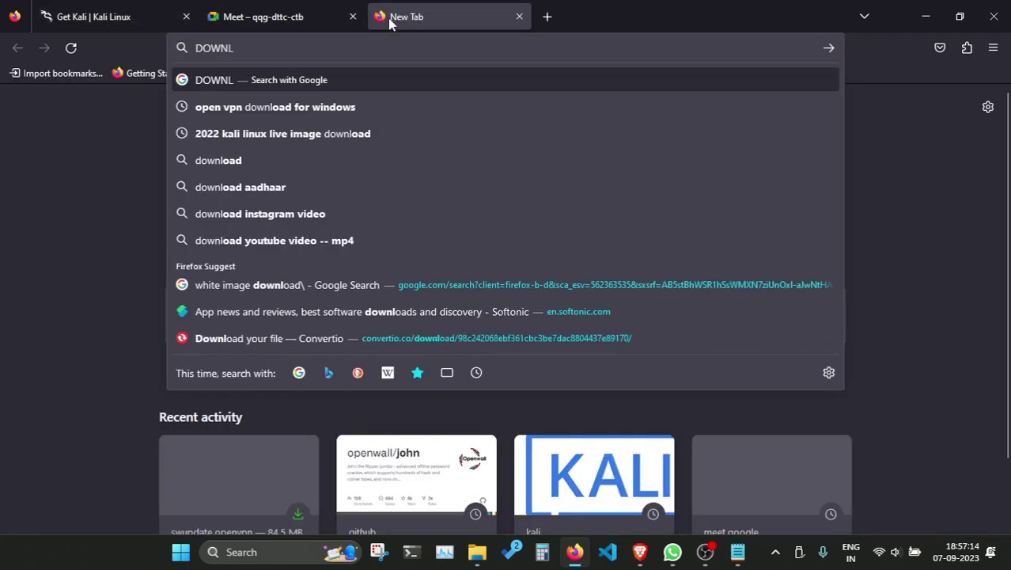
key(BackSpace)
key(BackSpace)
key(BackSpace)
key(BackSpace)
key(BackSpace)
text(download)
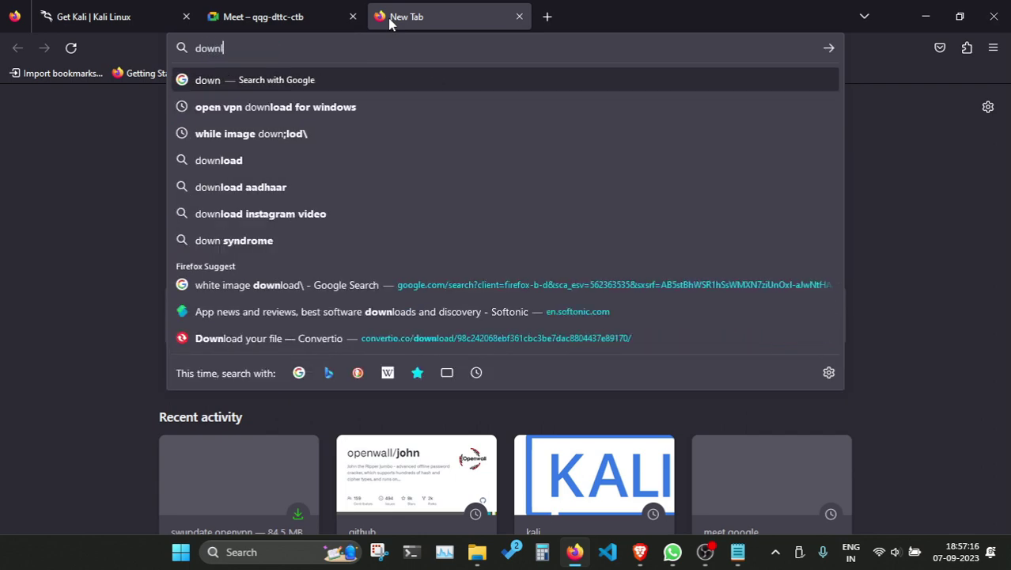
text( rufus)
key(Return)
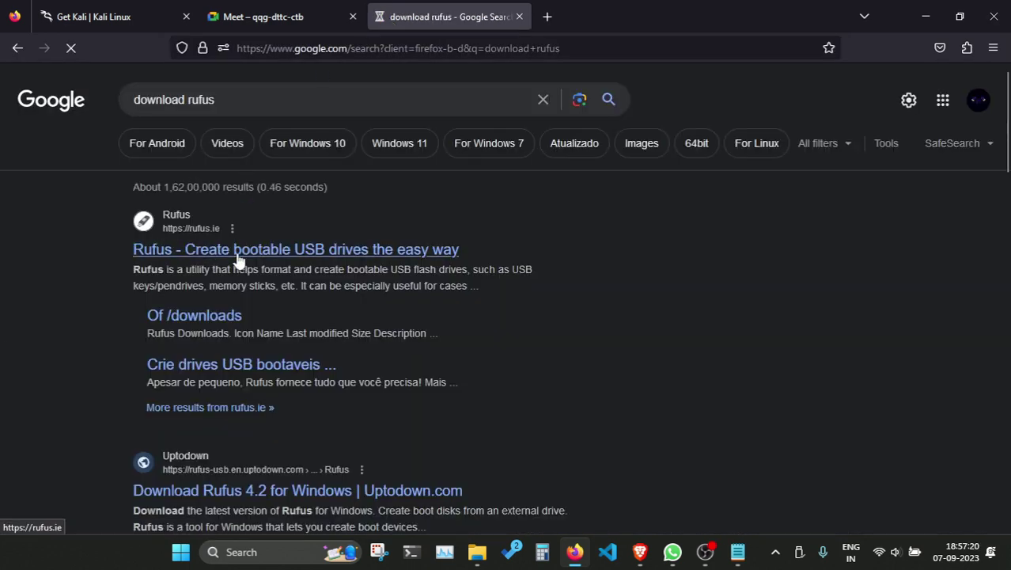
- Open the official Rufus website and find the rufus-4.2.exe link among the latest releases
click(288, 250)
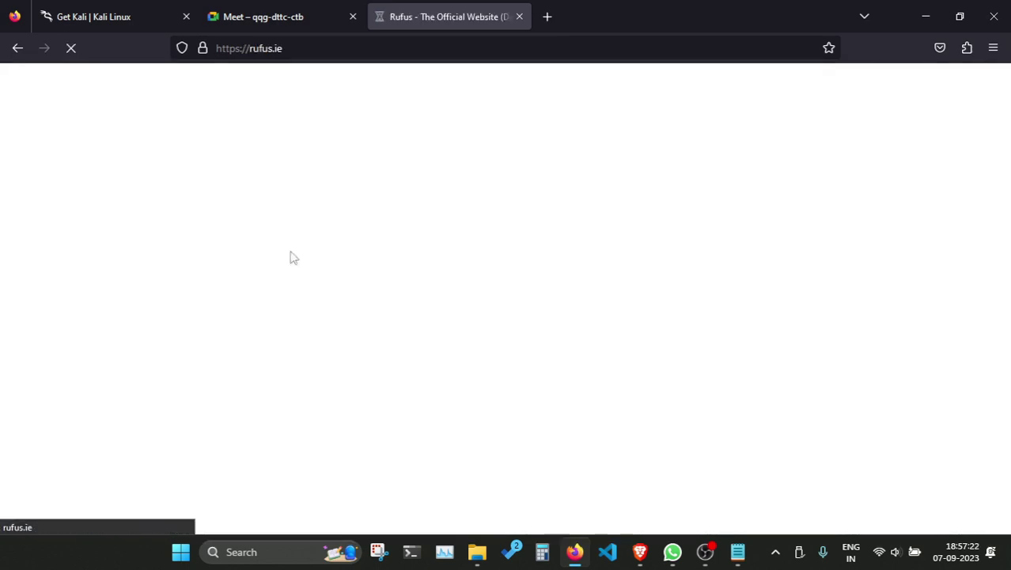
scroll(288, 261, down, 8)
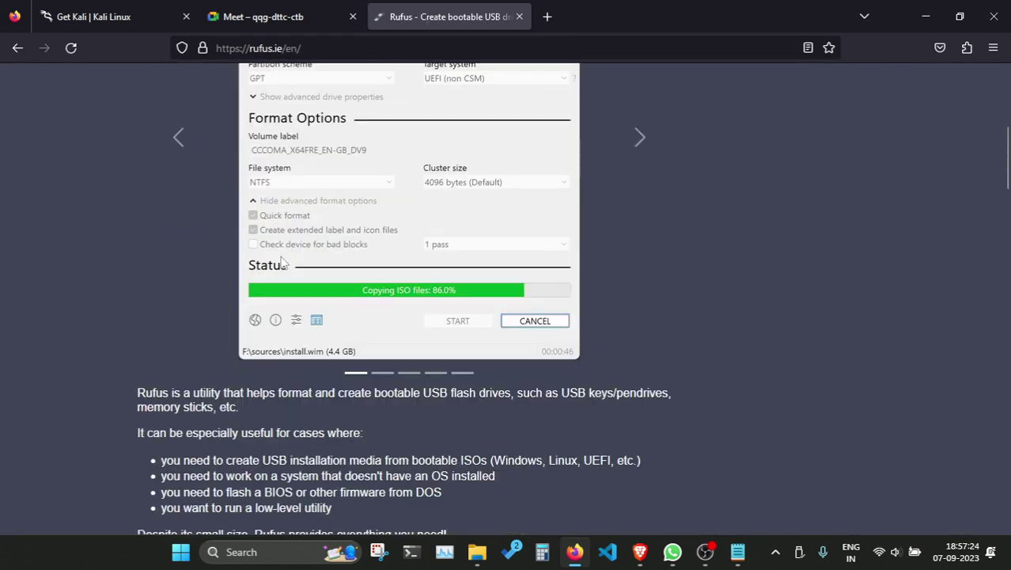
scroll(297, 292, down, 4)
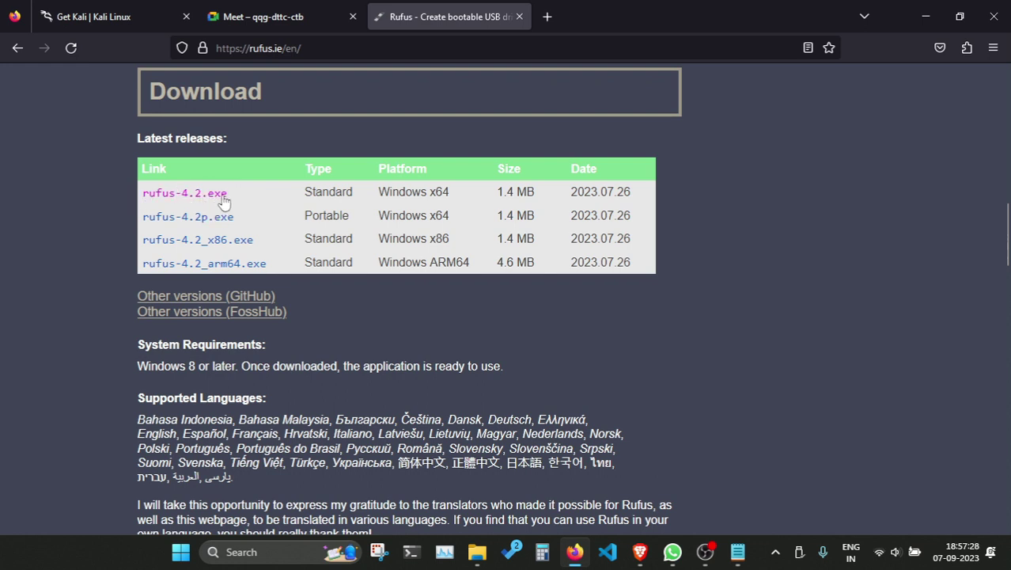
- Return to the Notepad note and begin a third instruction line reading "3 : NOW DOUBLE" in capitals
click(926, 17)
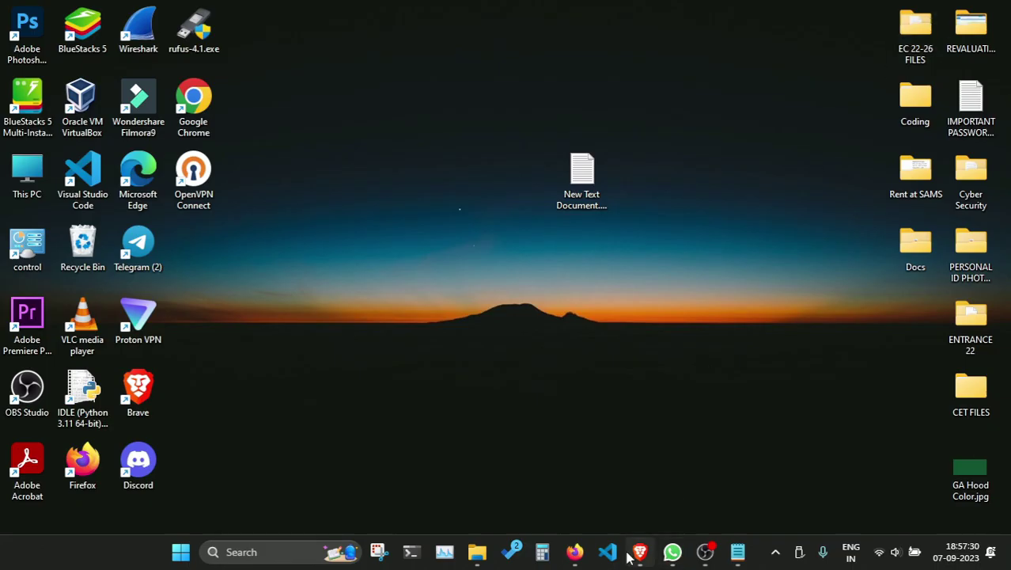
click(736, 547)
text(3)
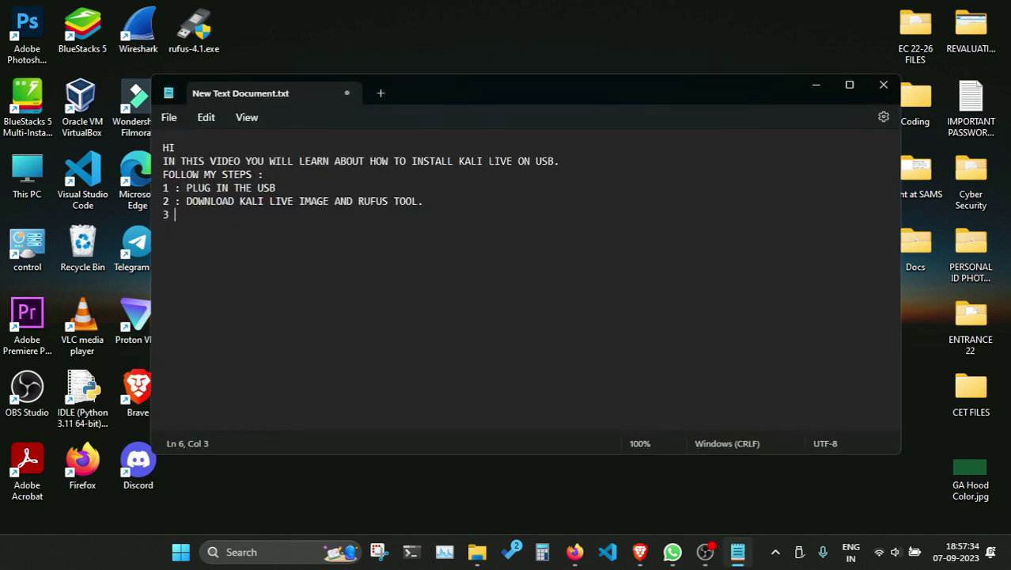
text( : Now double cl)
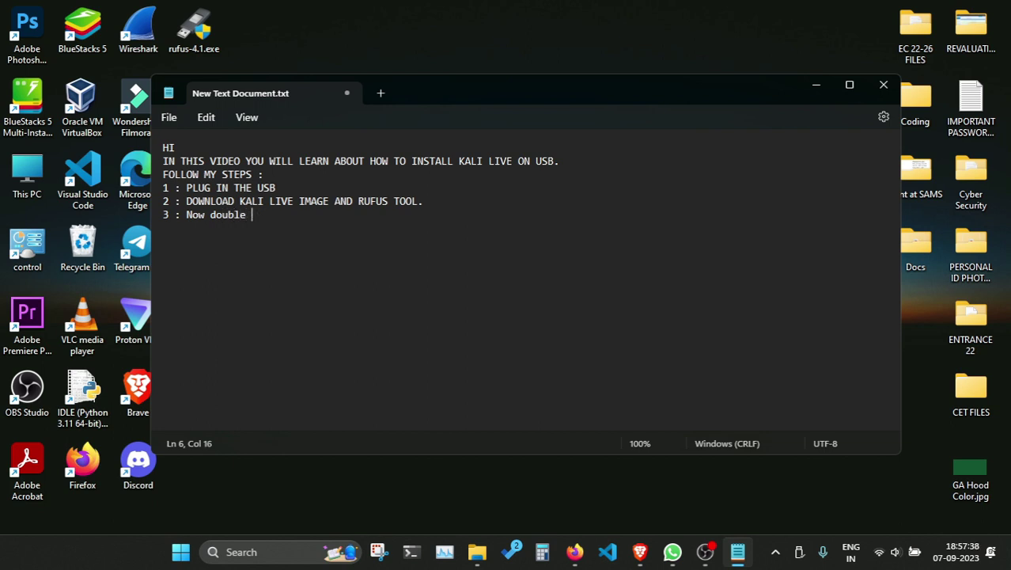
key(BackSpace)
key(BackSpace)
key(BackSpace)
key(BackSpace)
key(BackSpace)
key(BackSpace)
key(BackSpace)
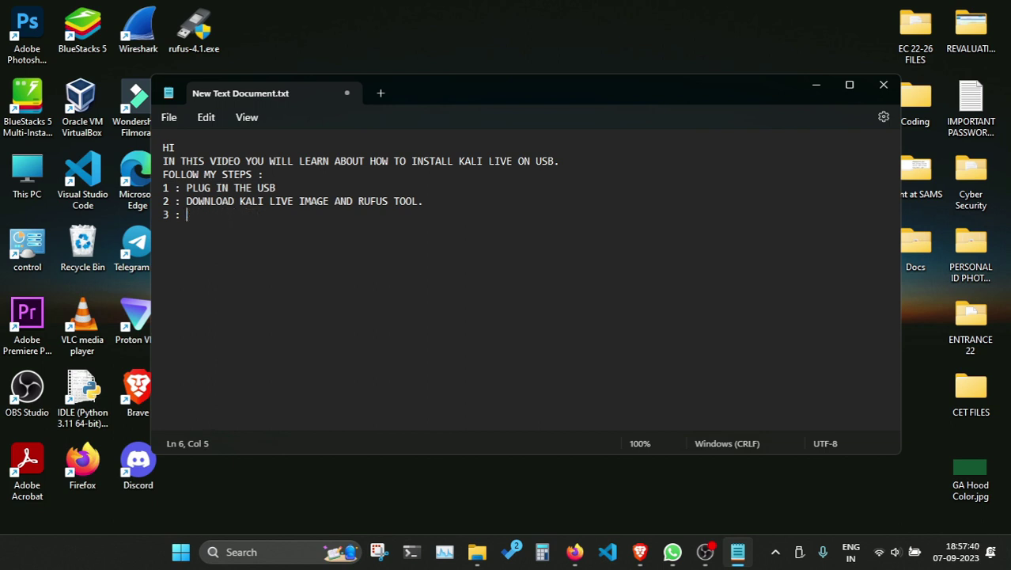
text(OW DOUBLE)
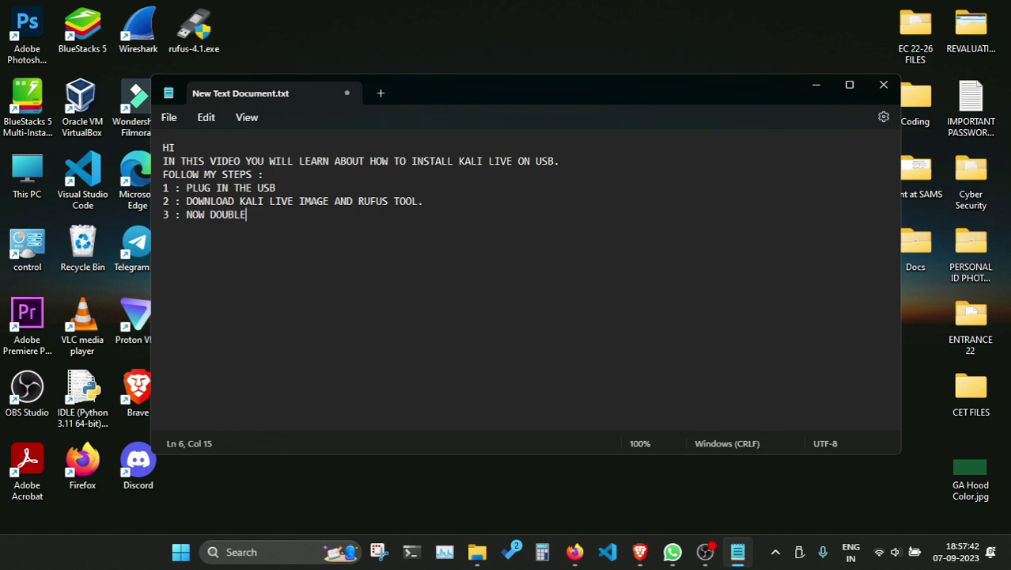
- Complete the third instruction with "CLICK AND RUN THE rufus exe FILE AS ADMINISTRATOR"
text( CLOCK AND)
key(BackSpace)
key(BackSpace)
key(BackSpace)
text(ICK AND RUN THE ru)
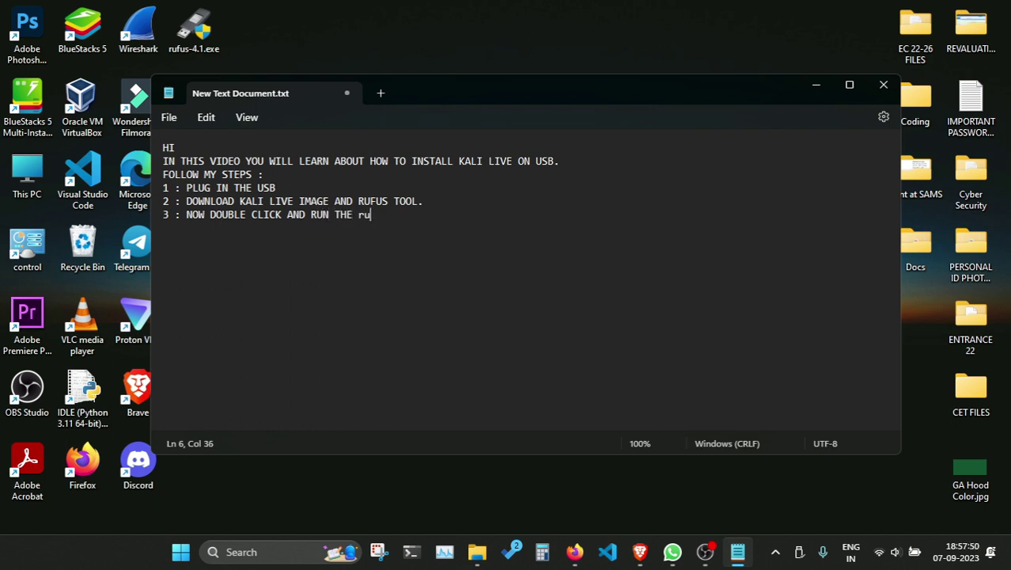
text(fu)
text(s exe  FILE AS A)
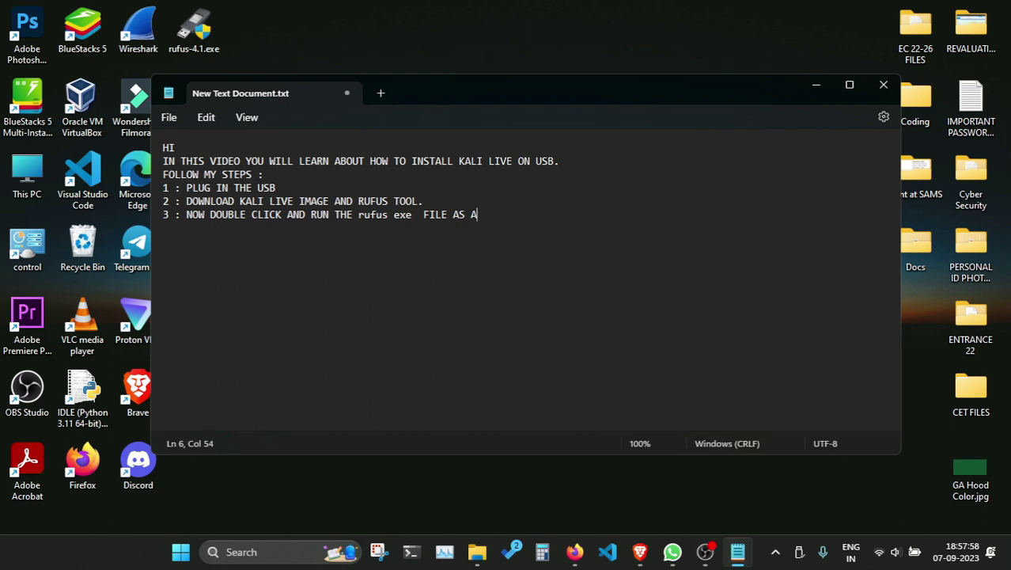
text(DMINISTRATOR)
- Set the note aside, run rufus-4.1.exe from the desktop as administrator, and return its icon to its original place
click(809, 85)
drag(194, 28, 373, 235)
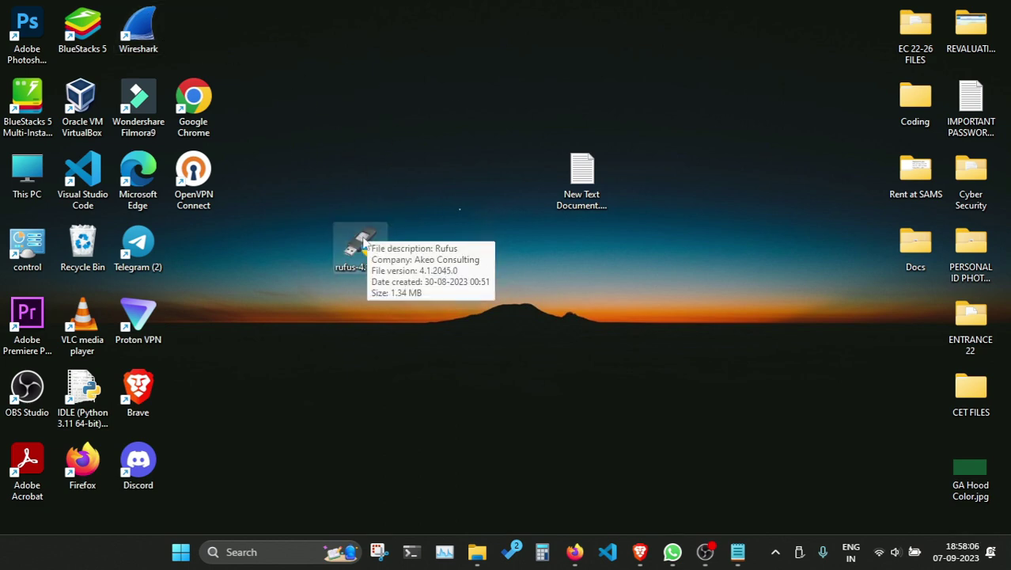
right_click(364, 228)
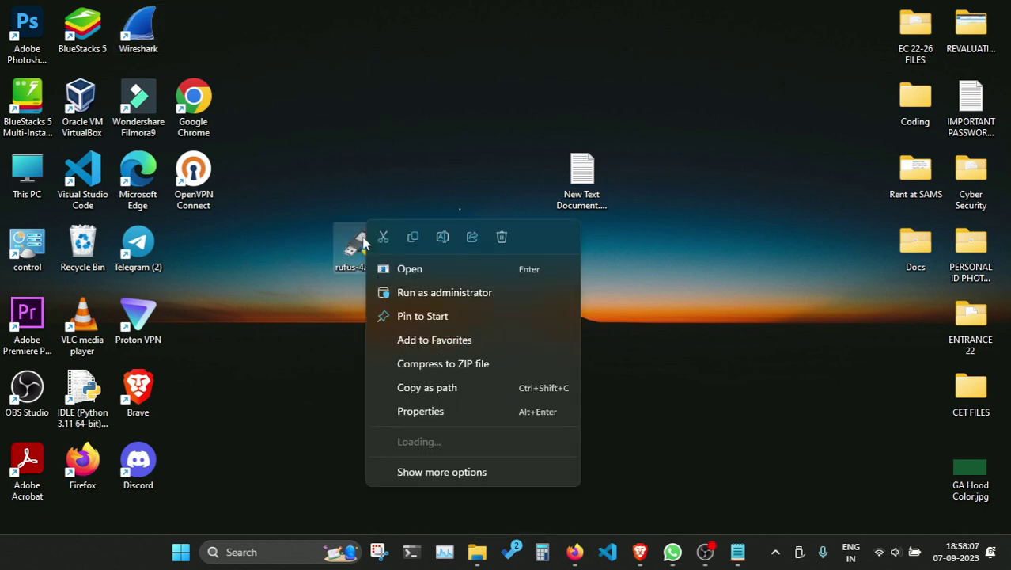
click(429, 293)
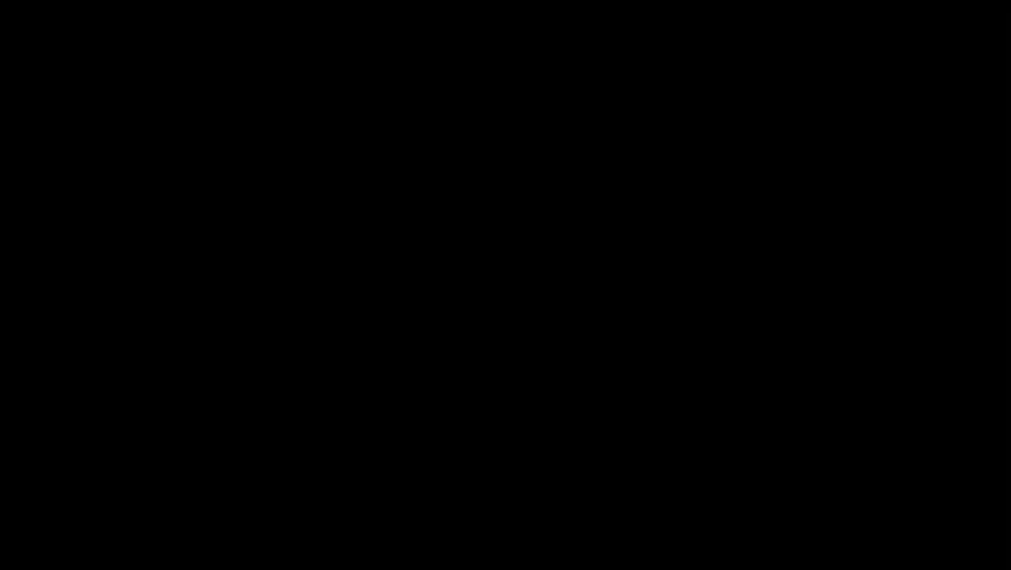
click(398, 314)
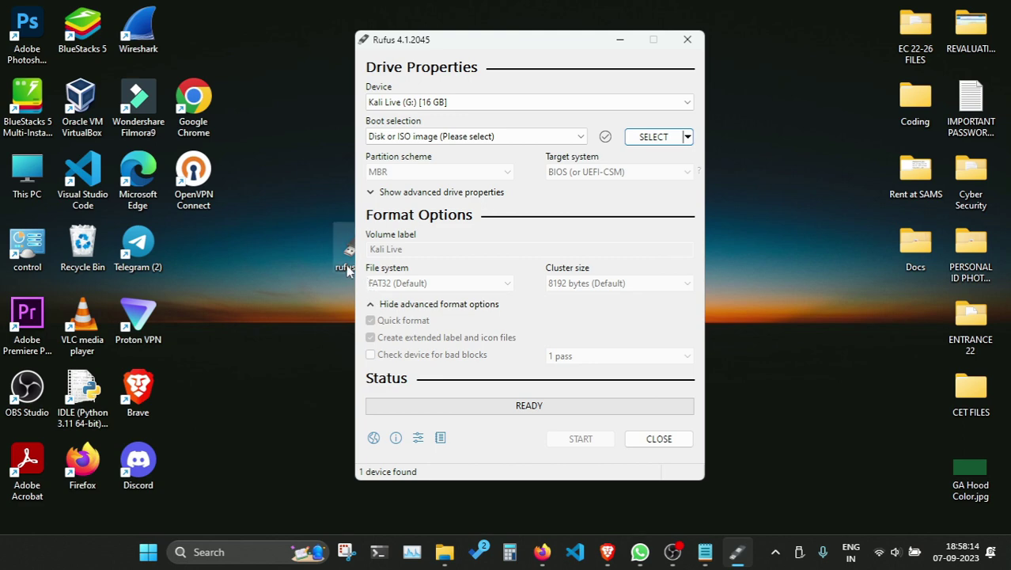
drag(350, 255, 198, 32)
click(507, 44)
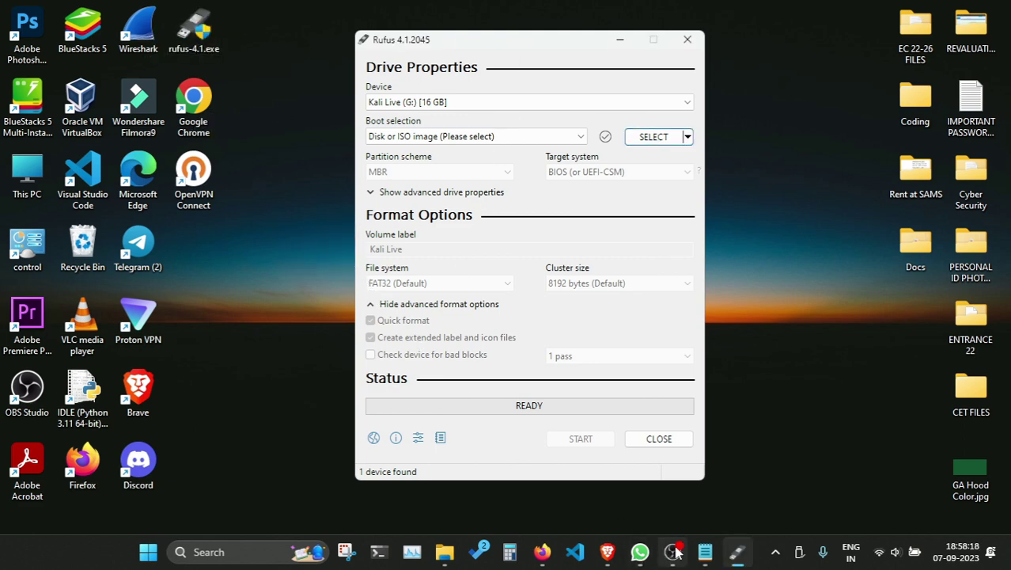
- Add a fourth instruction line to the Notepad note reading "4 : NOW SELECT YOUR USB AND THE ISO IMAGE AND THEN CLICK START"
click(705, 554)
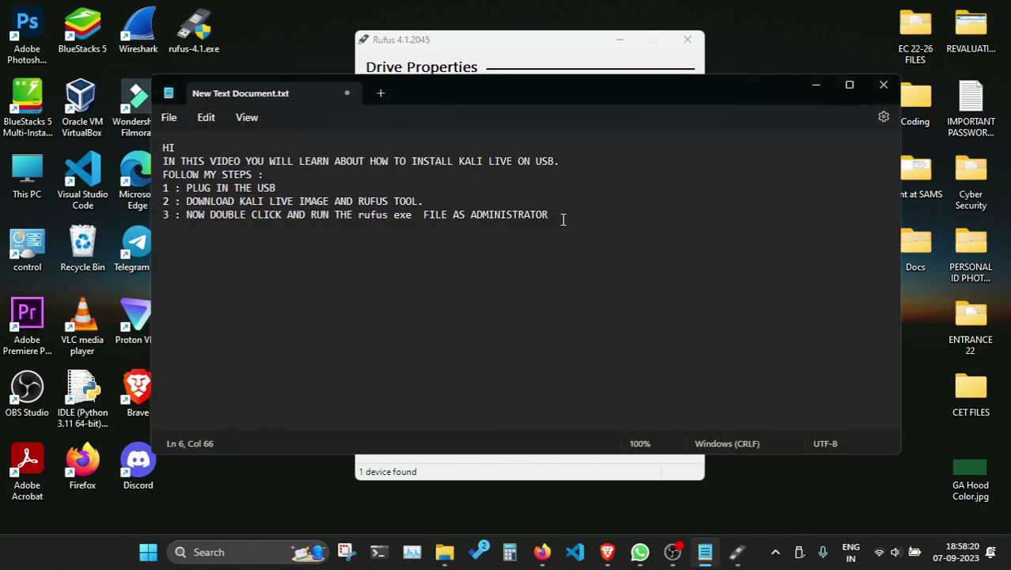
key(Return)
text(4 : NOW SELECT)
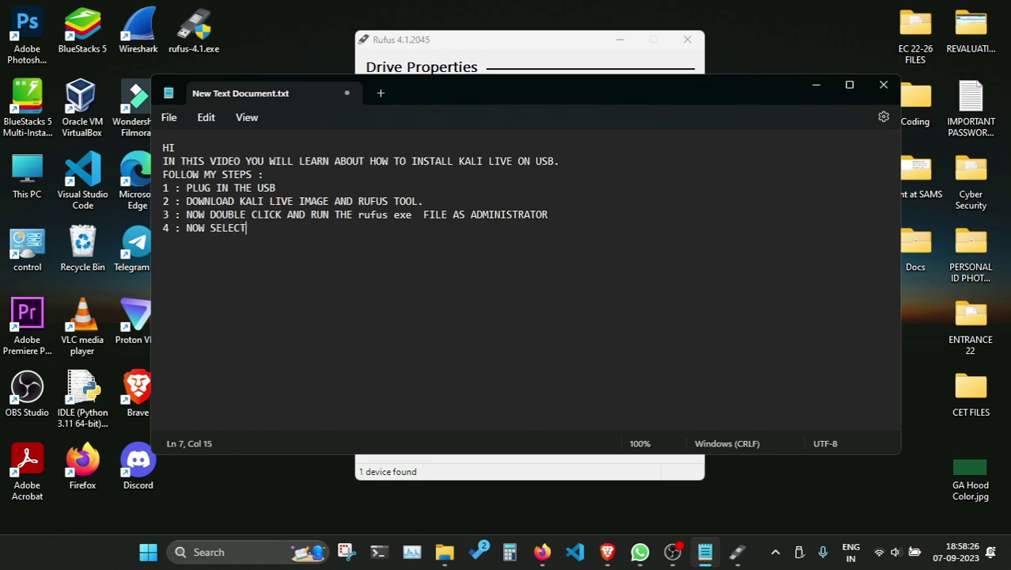
text( YOUR USB AND THE IS)
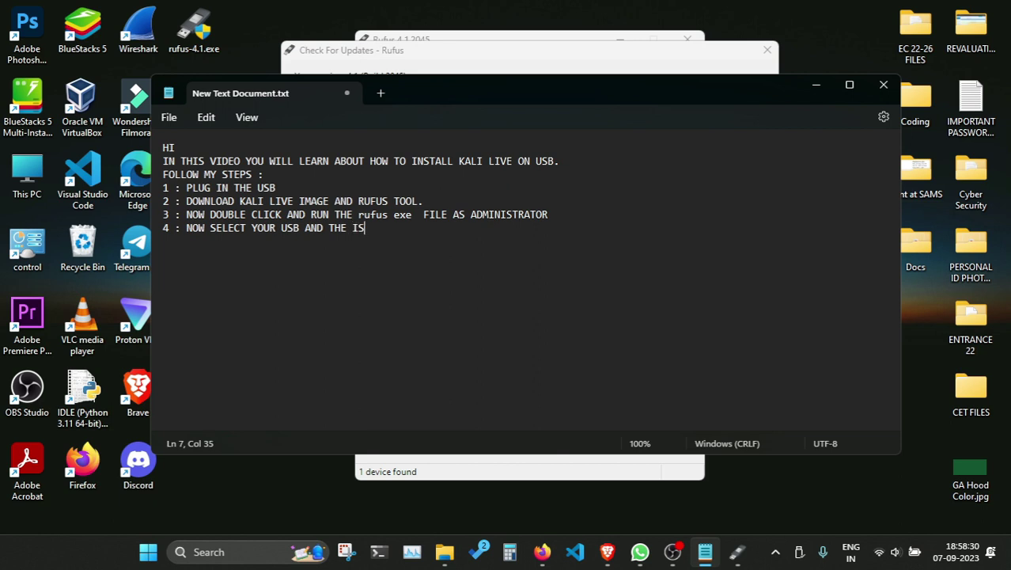
text(O IMAGE AND THEN CLIC)
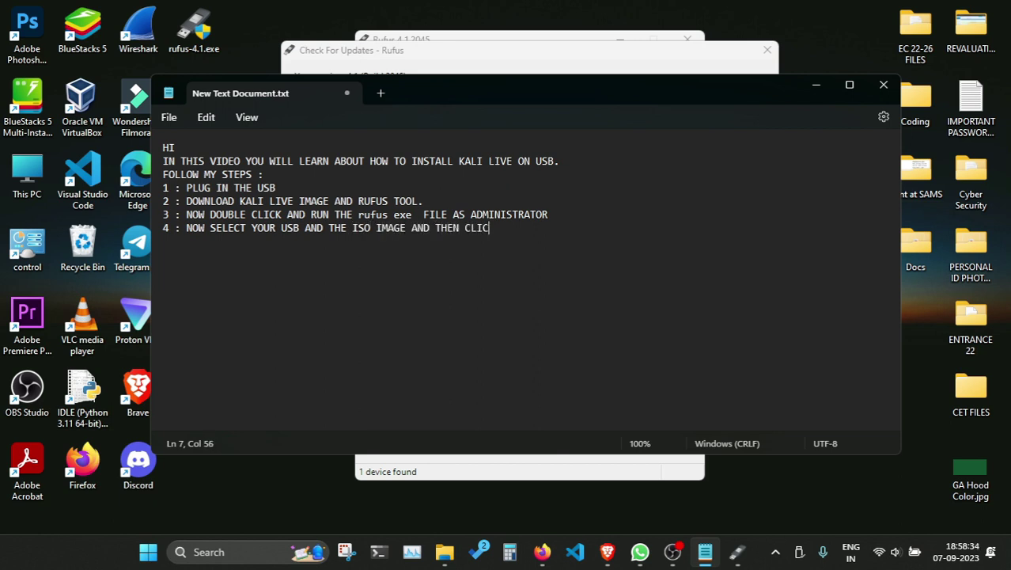
text(K START)
key(Return)
- Return to Rufus, dismiss the update notice, and choose Disk or ISO image as the boot selection for the Kali Live (G:) drive
click(816, 86)
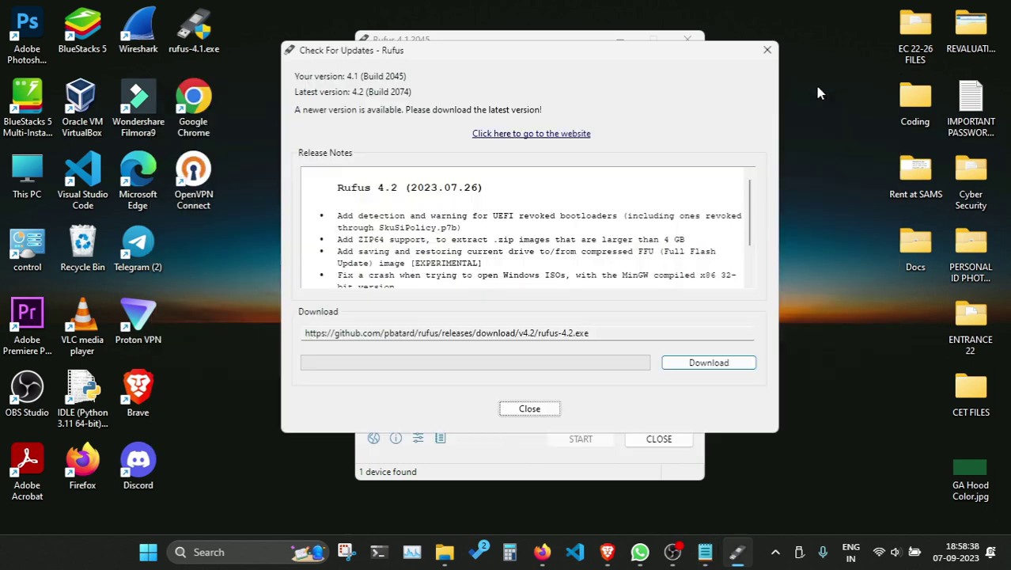
click(530, 408)
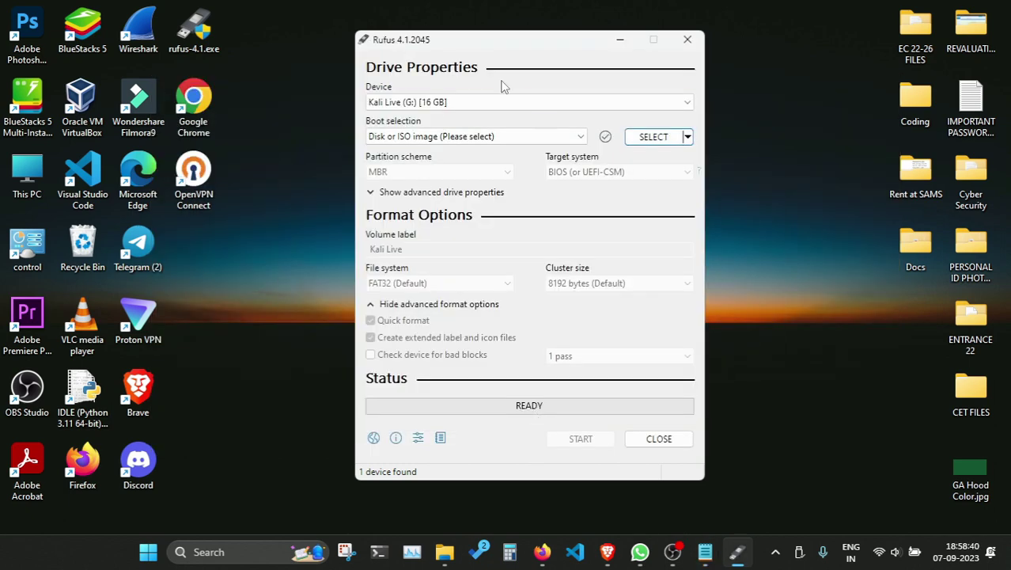
click(368, 102)
click(426, 120)
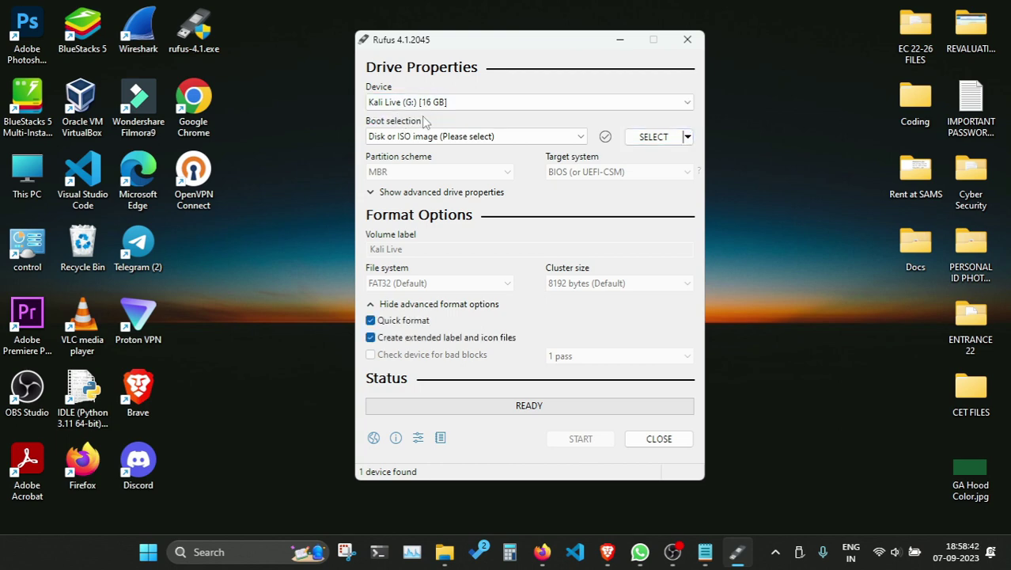
click(500, 139)
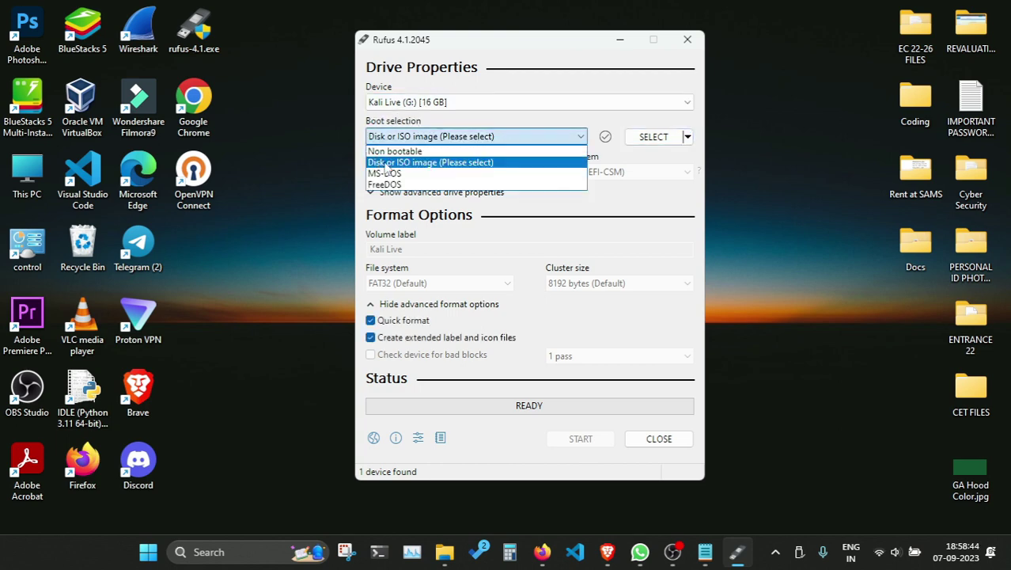
click(386, 163)
- Load kali-linux-2023.2-live-amd64.iso from the Operating Systems folder on Local Disk (E:) as the boot image
click(653, 136)
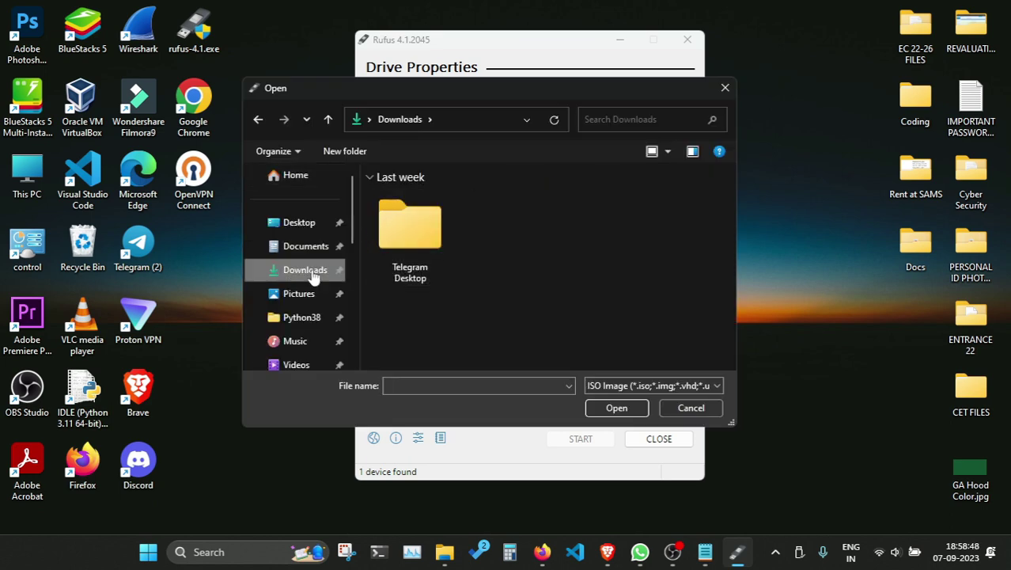
scroll(312, 278, down, 5)
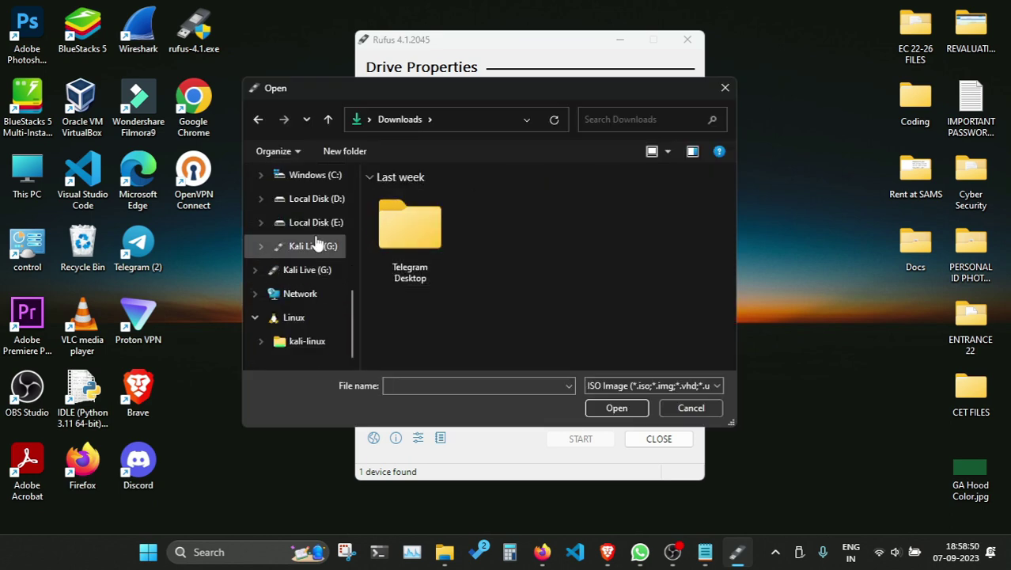
click(314, 224)
scroll(476, 287, down, 3)
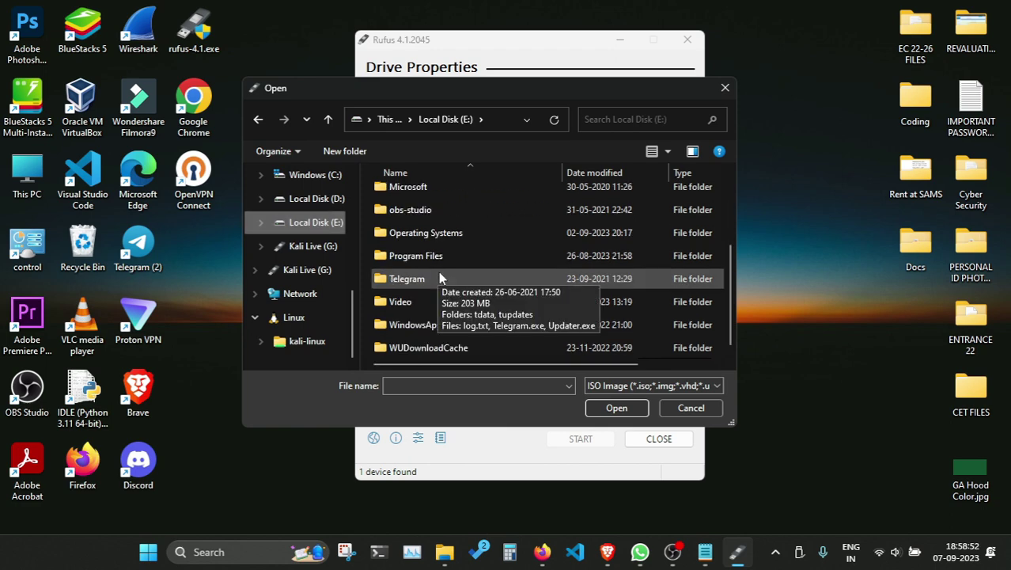
double_click(440, 238)
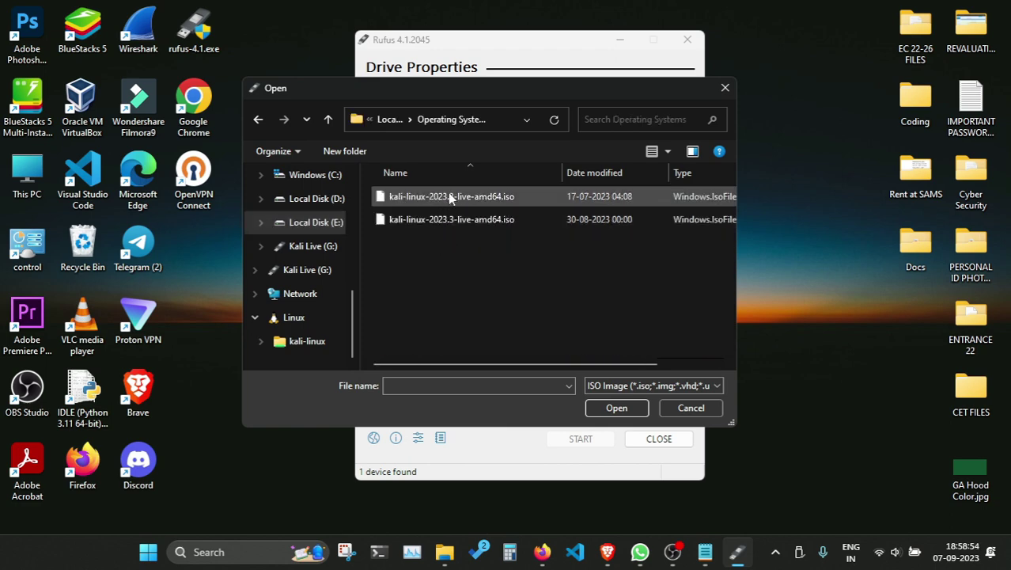
click(469, 199)
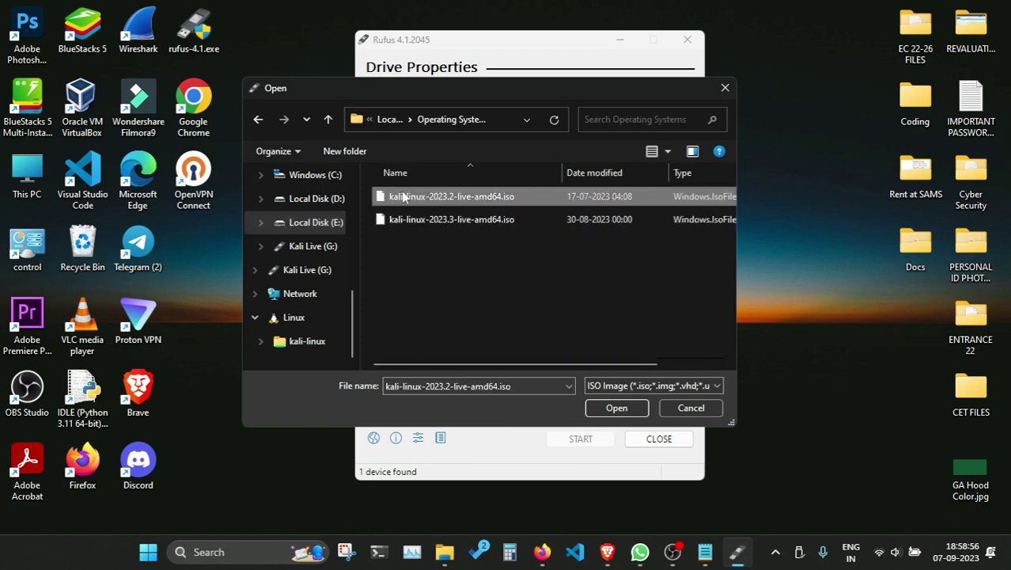
click(705, 552)
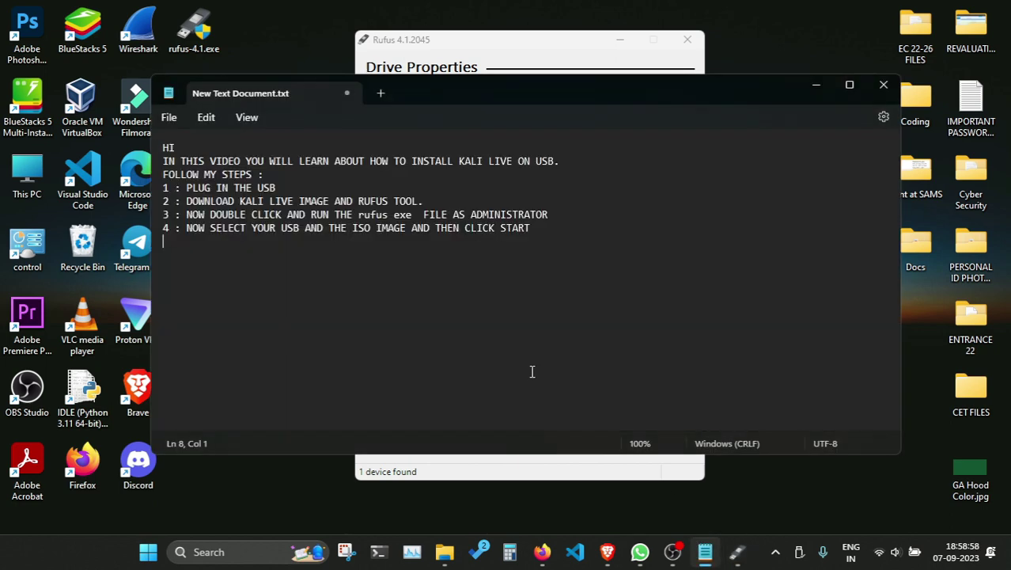
click(559, 40)
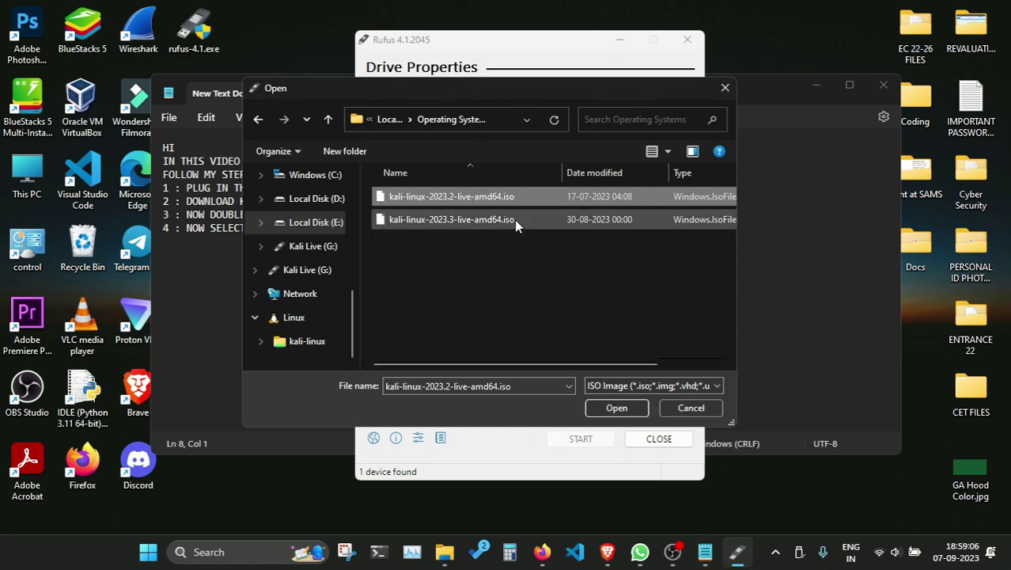
double_click(520, 198)
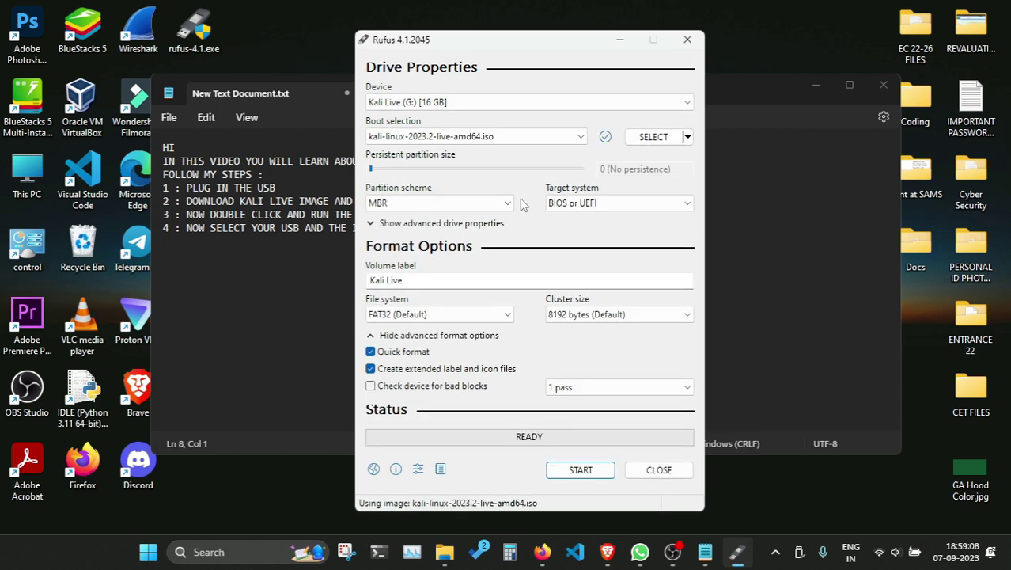
- Highlight the volume label in Rufus, and add "5 : YOU CAN NAME WHATEVER YOU WANT" to the Notepad note
click(385, 279)
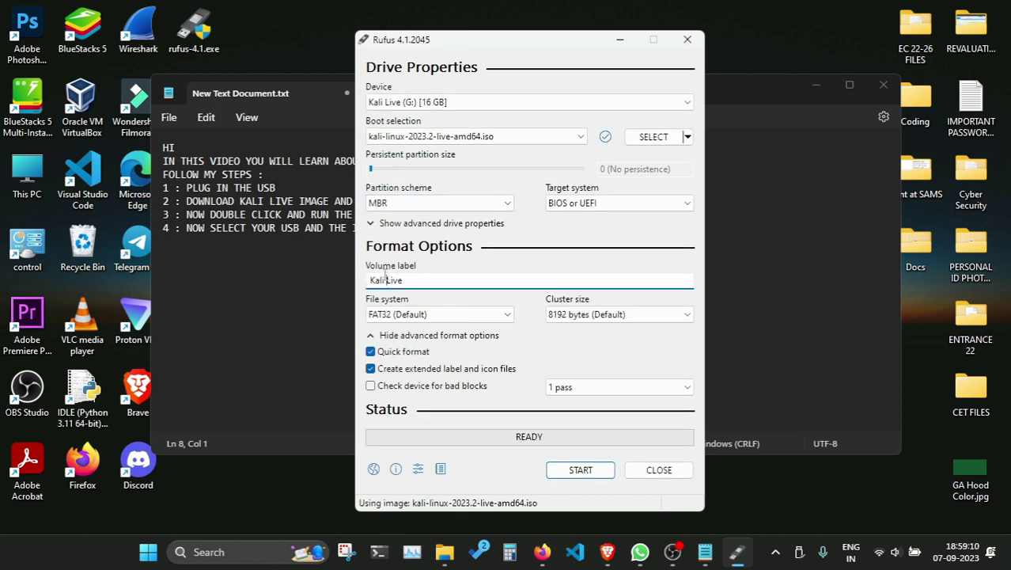
drag(403, 280, 330, 271)
click(264, 276)
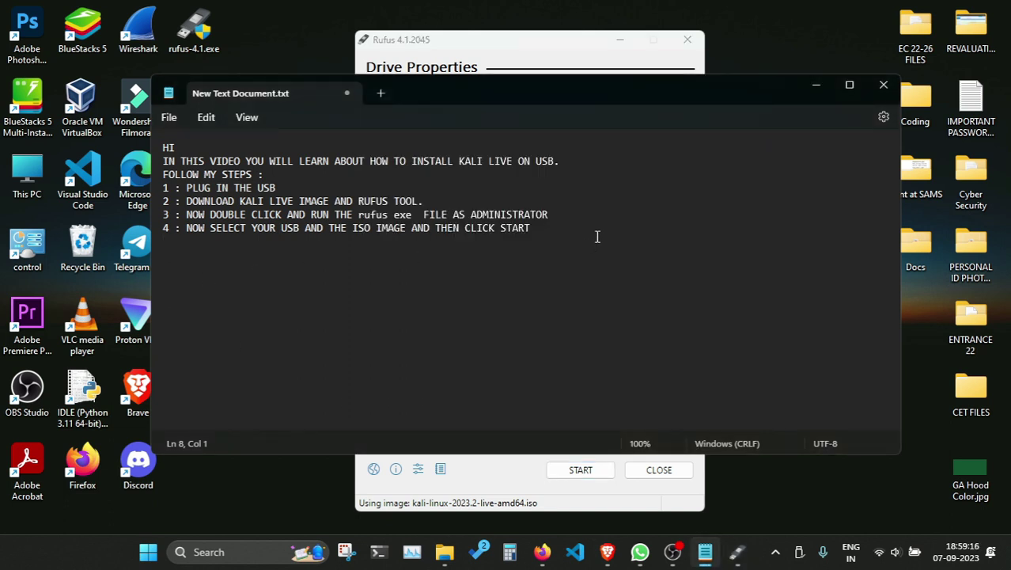
text(5)
text( : aF)
key(BackSpace)
key(BackSpace)
text(YOU)
text(AN )
text(U)
key(BackSpace)
text(NAME WHAT)
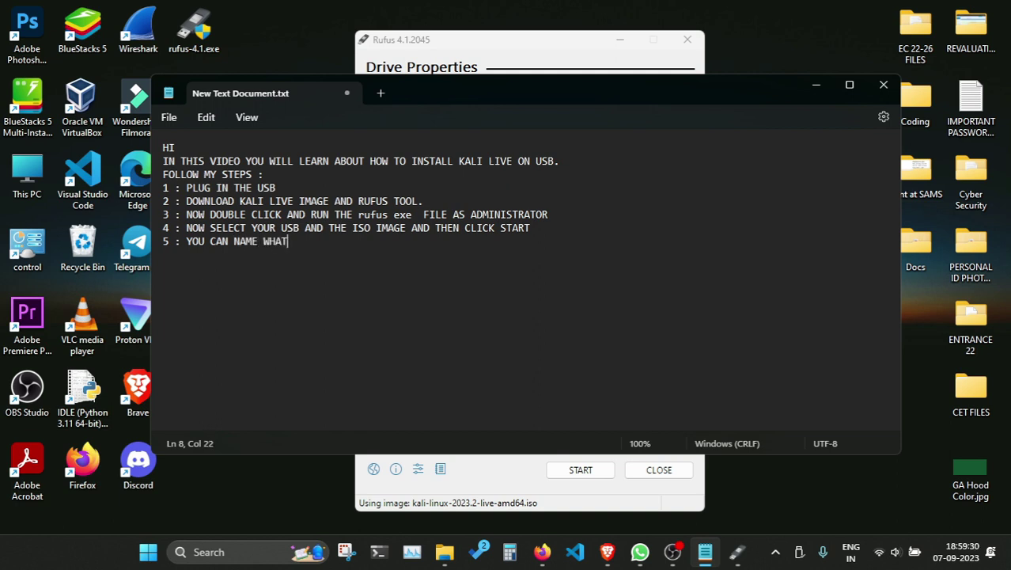
text(EVER YOU WANT)
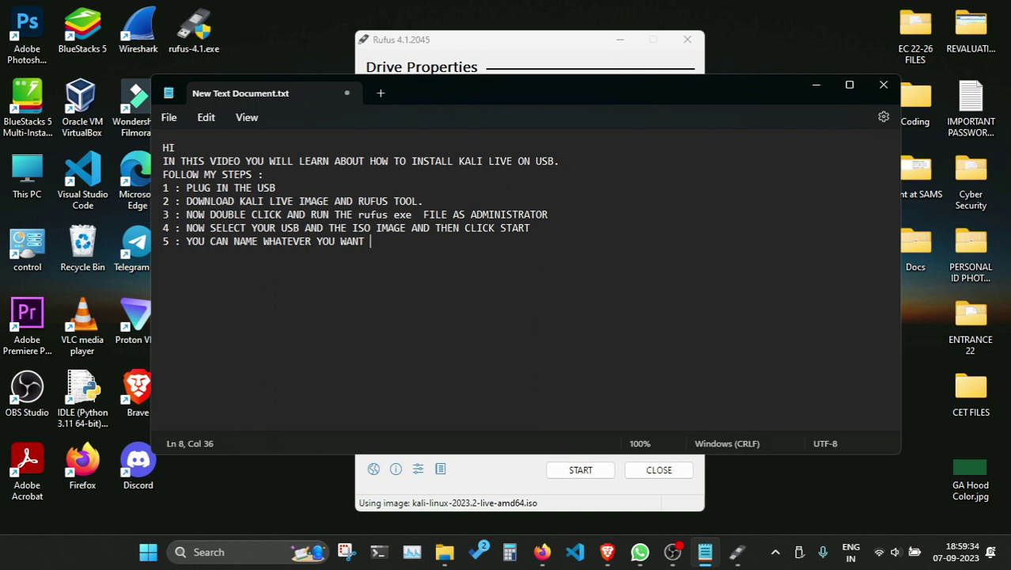
- Add a sixth instruction line reading "6 : NOW WAIT FOR THE PROGRAM TO FLASH THE LIVE IMAGE INTO THE DRIVE"
key(Return)
text(6 ;)
text(: )
text(NOW WAIT )
text(FOR THE)
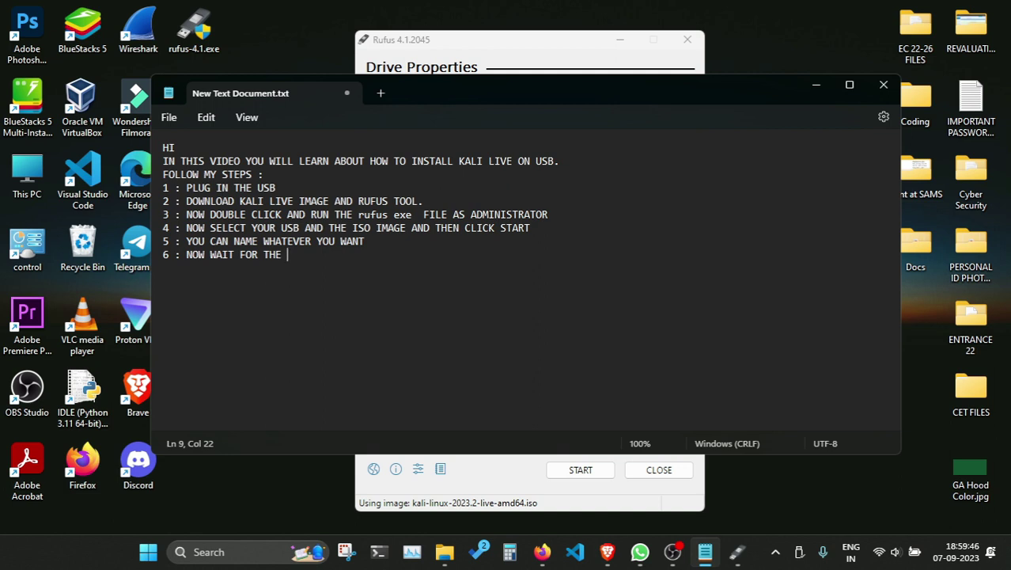
text(PROGRAM TO)
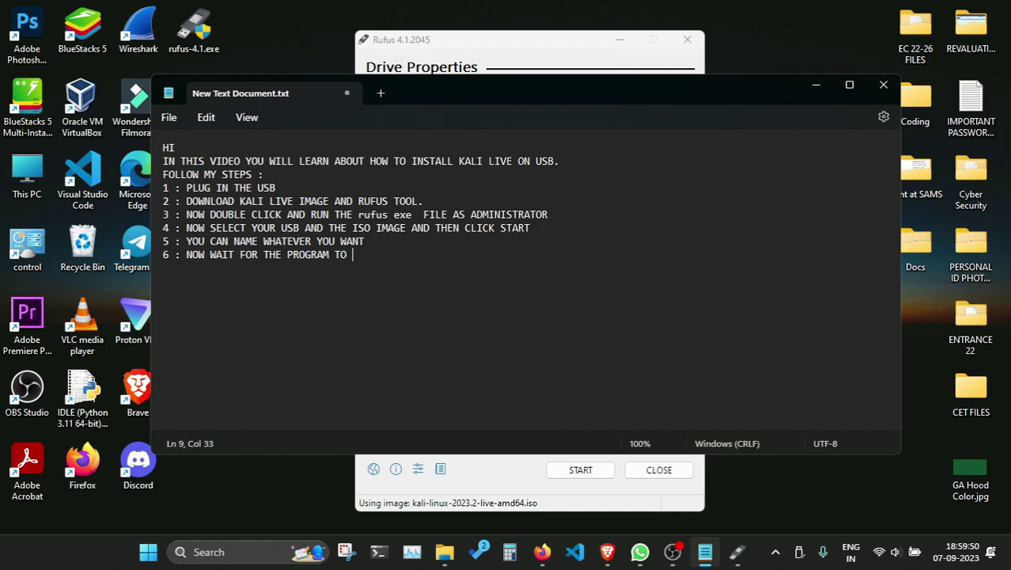
text( FLASH THE LIVE IMAGE)
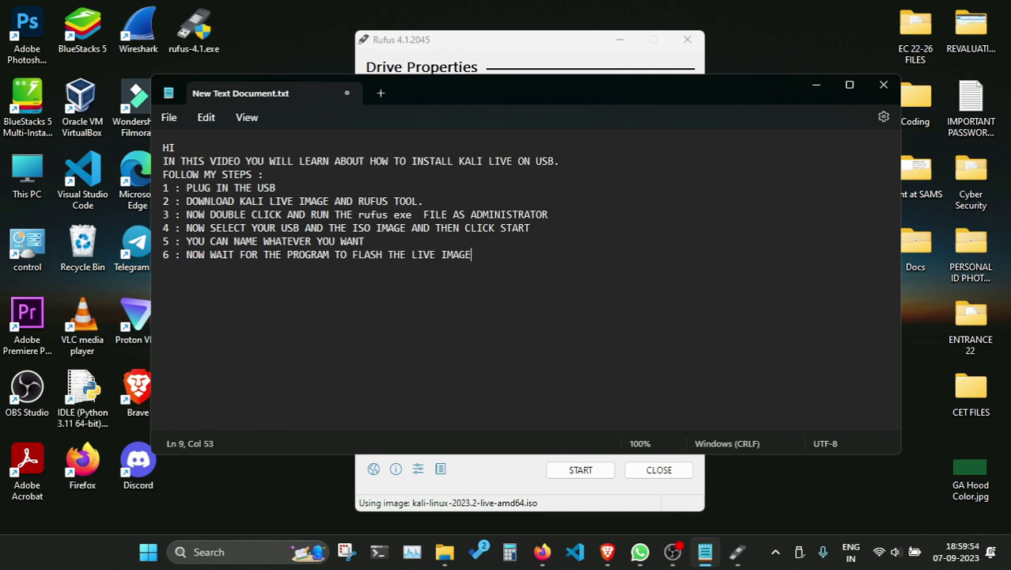
text( INTO)
key(BackSpace)
text(TO THE DRIVE)
key(Return)
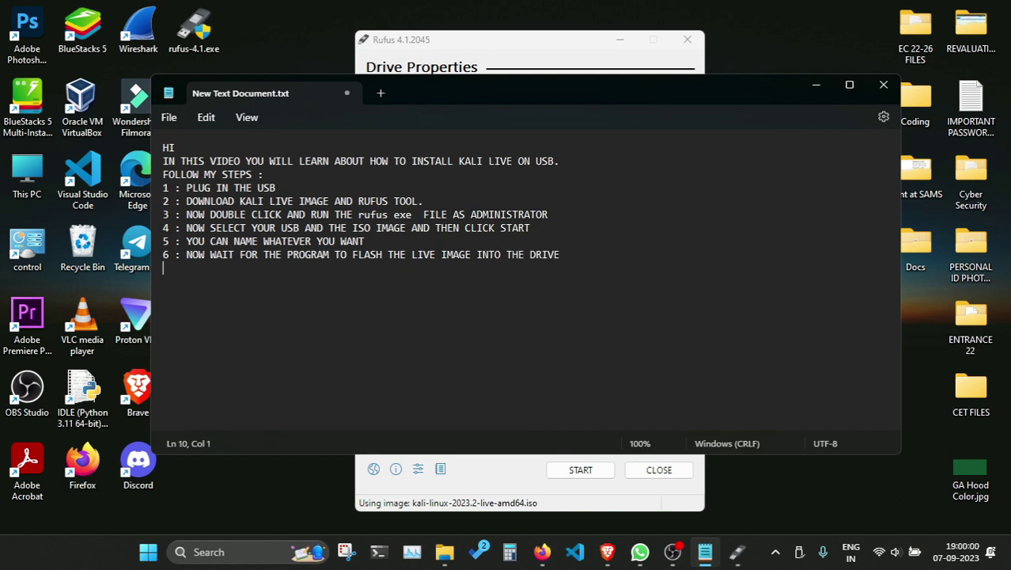
- Add the note line "7 : AFTER IT SHOWS FINISHED YOU WILL GET THE USB WITH THE FOLLOWING NAME(IF YOU DIDNT ALTERED ANYTHING IN RUFUS TOOL)"
text(7 : AFTER IT SHOW)
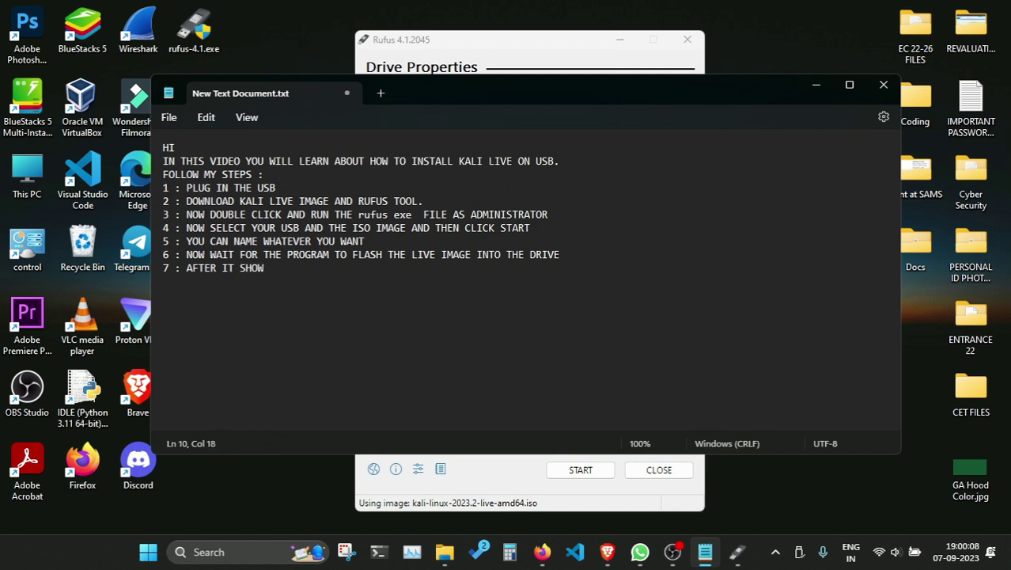
text(S FINISHED YOU )
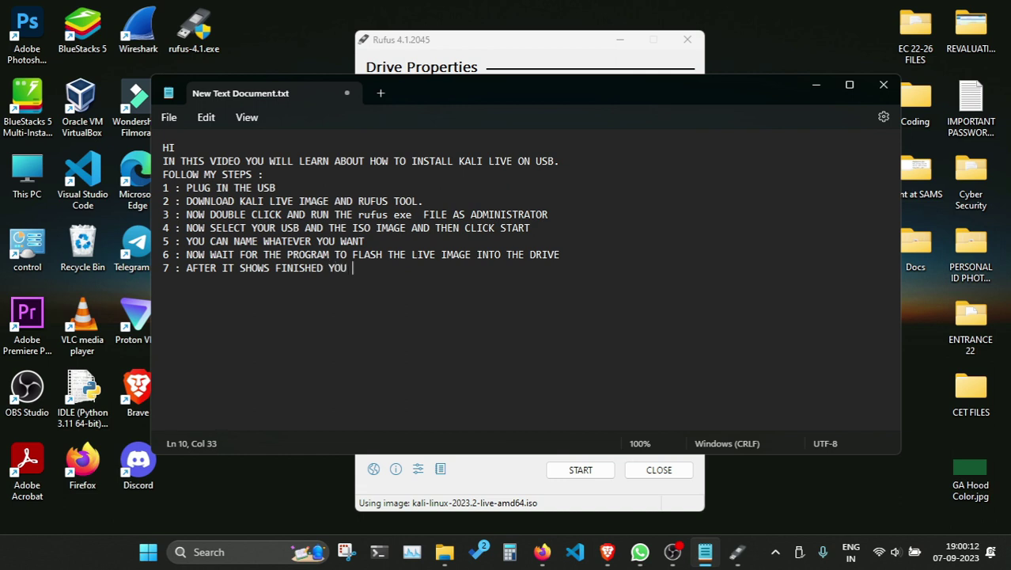
text(WILL GET THE US)
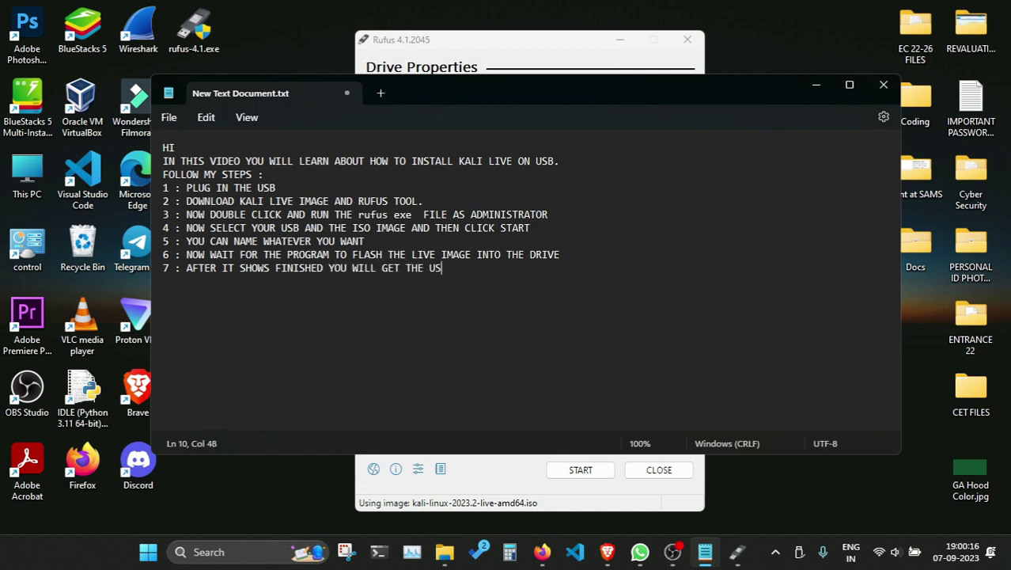
text(B WITH THE )
text(FOLLOWING)
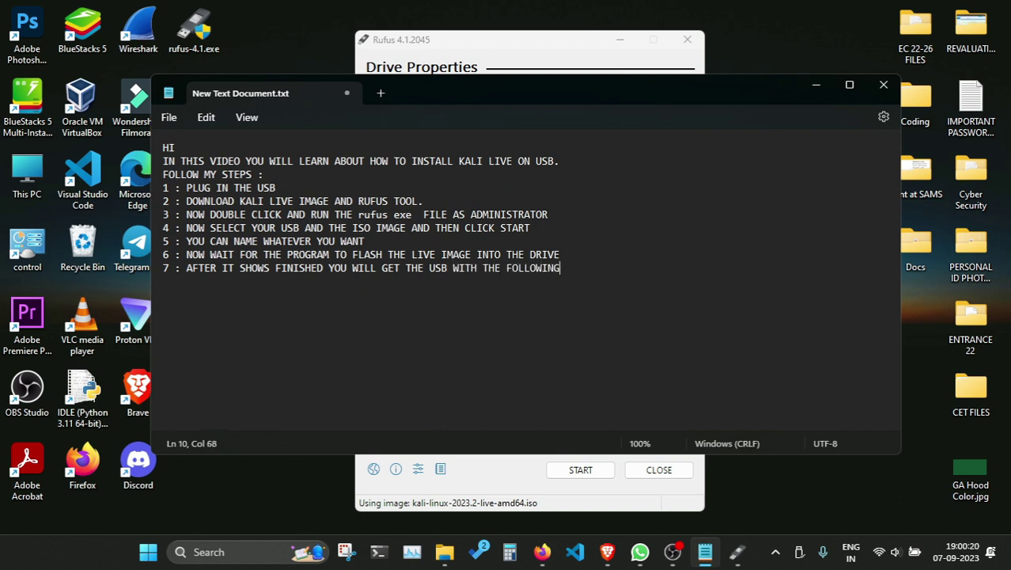
text( NAME(IF YOU)
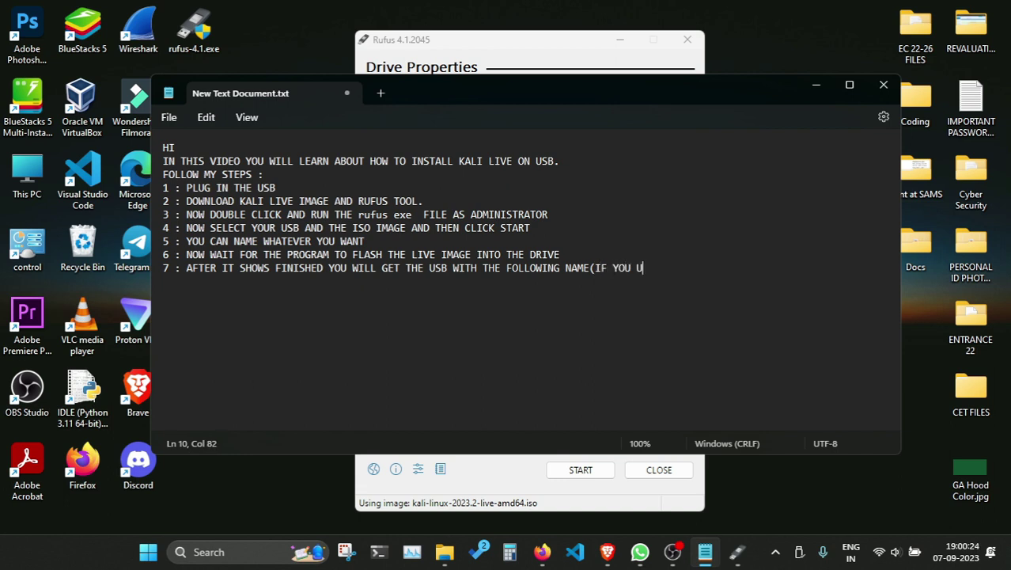
text( DIDNT ALTERED ANYTHING IN F)
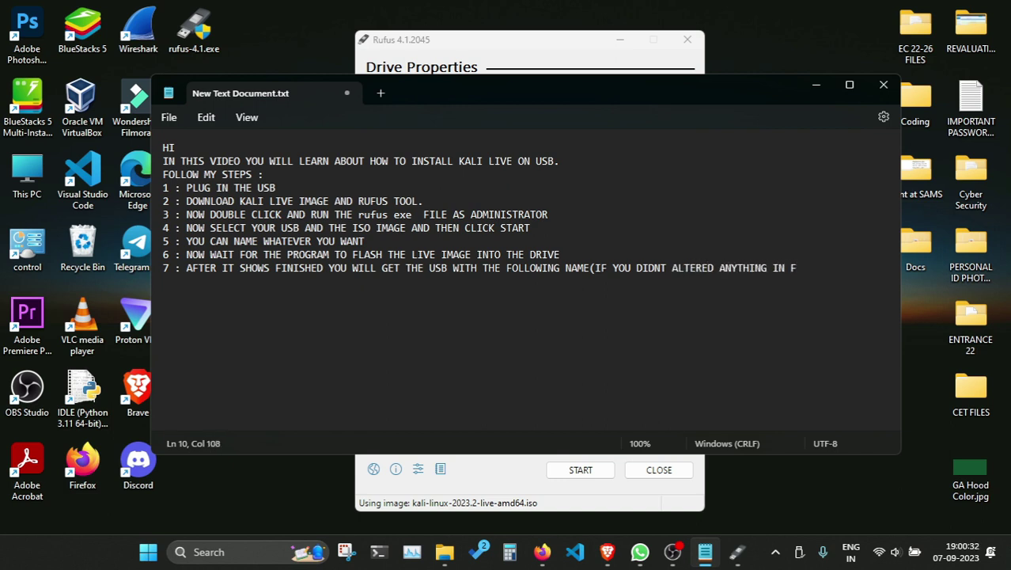
key(BackSpace)
text(RUFUS TOOL))
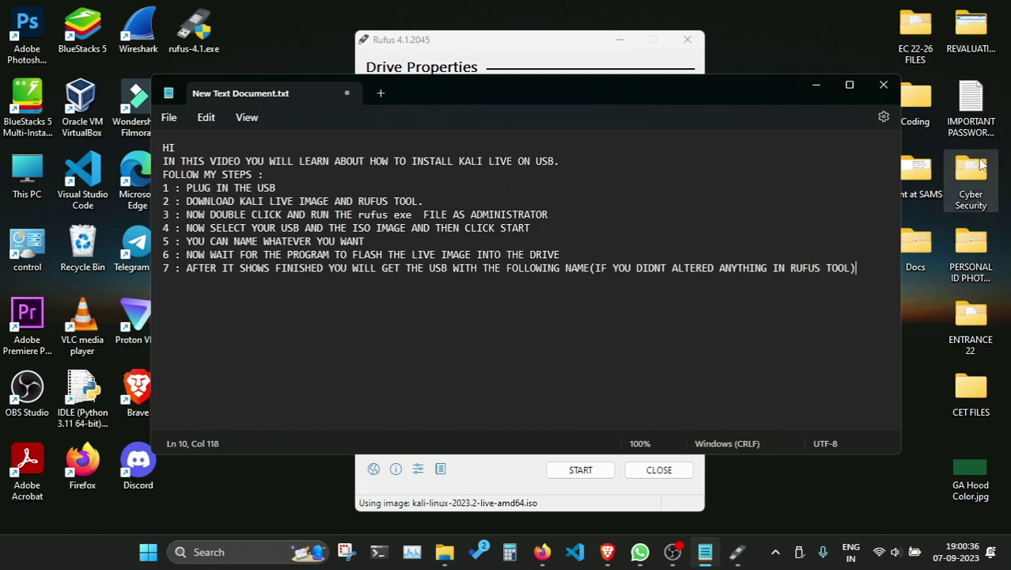
- Switch to File Explorer and open the Kali Live (G:) drive from This PC to view its contents
key(super+d)
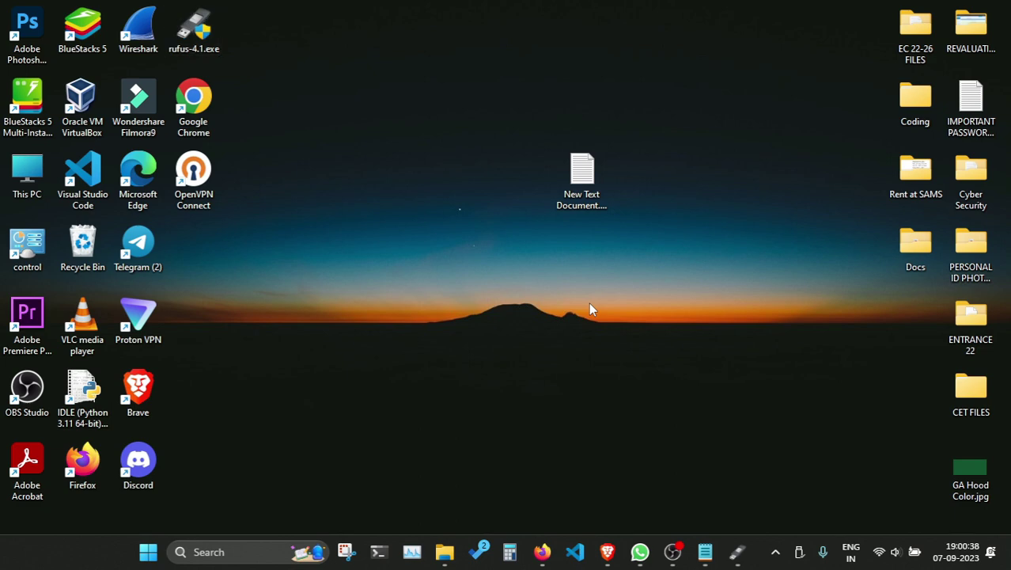
key(super+e)
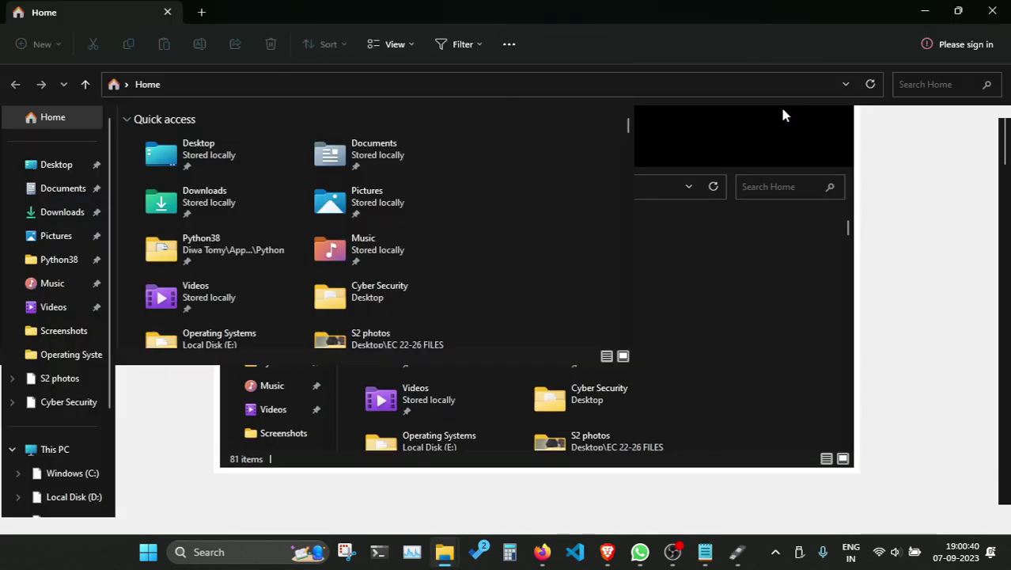
click(802, 108)
click(55, 450)
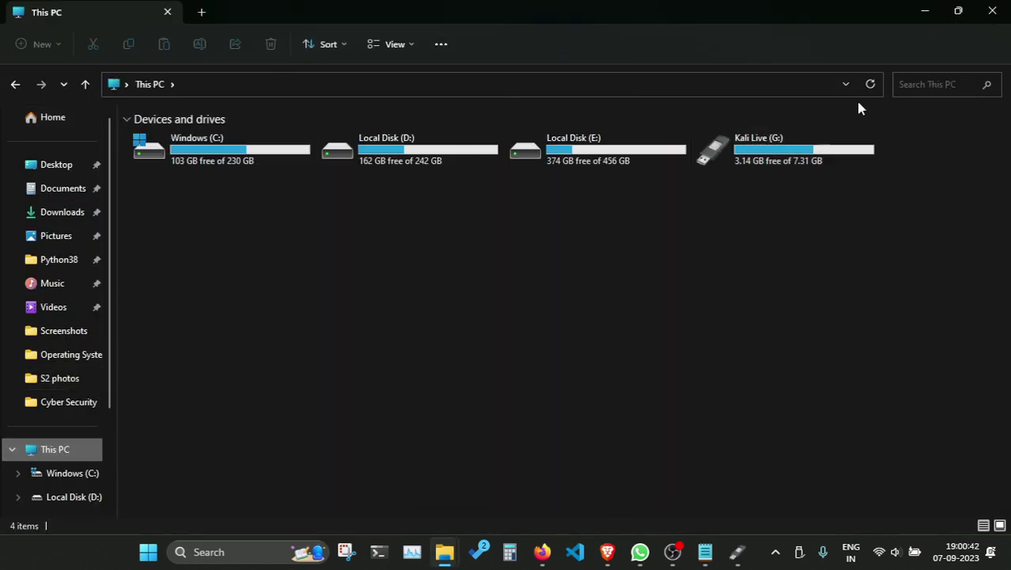
double_click(790, 150)
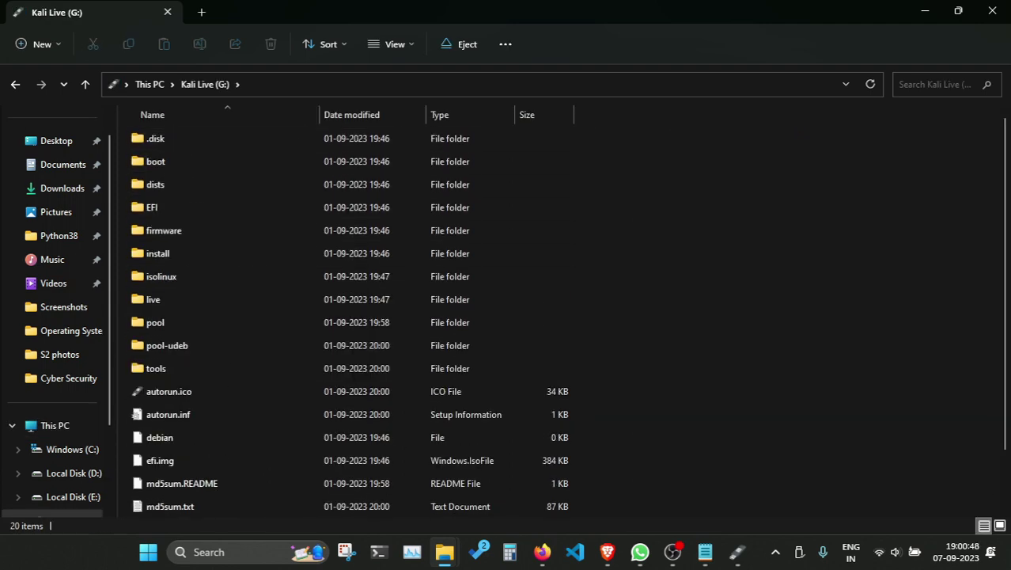
- Return to the Notepad note over a cleared desktop and add the line "8 : NOW THE USB IS READY FOR BOOTING"
click(705, 551)
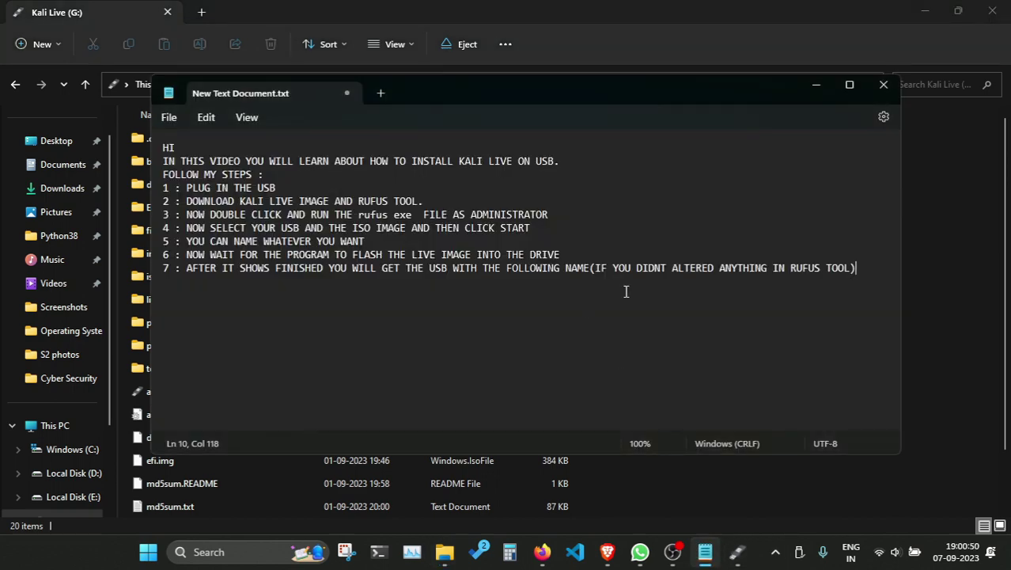
key(super+d)
click(705, 552)
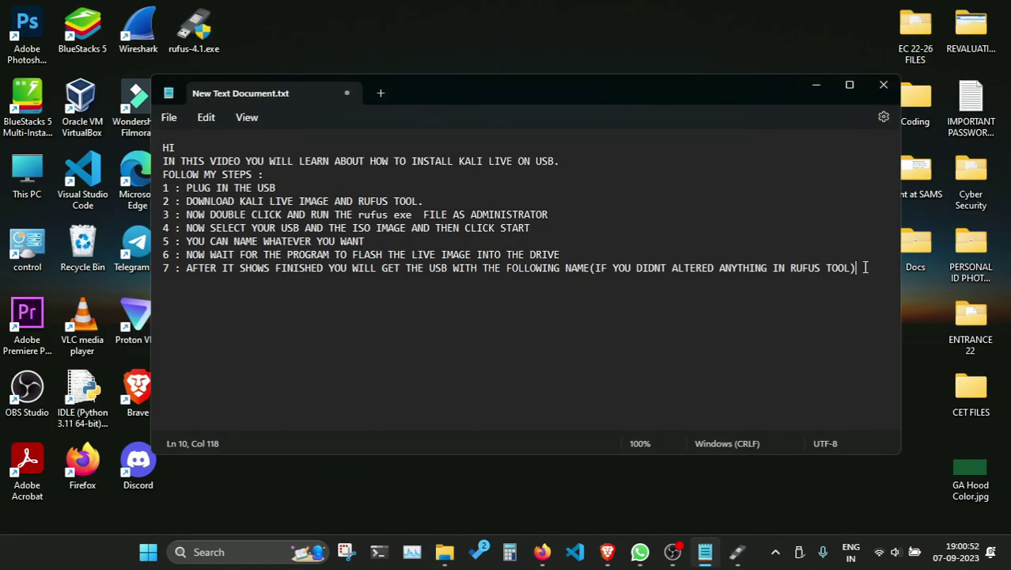
key(Return)
text(8 : NOW THE U)
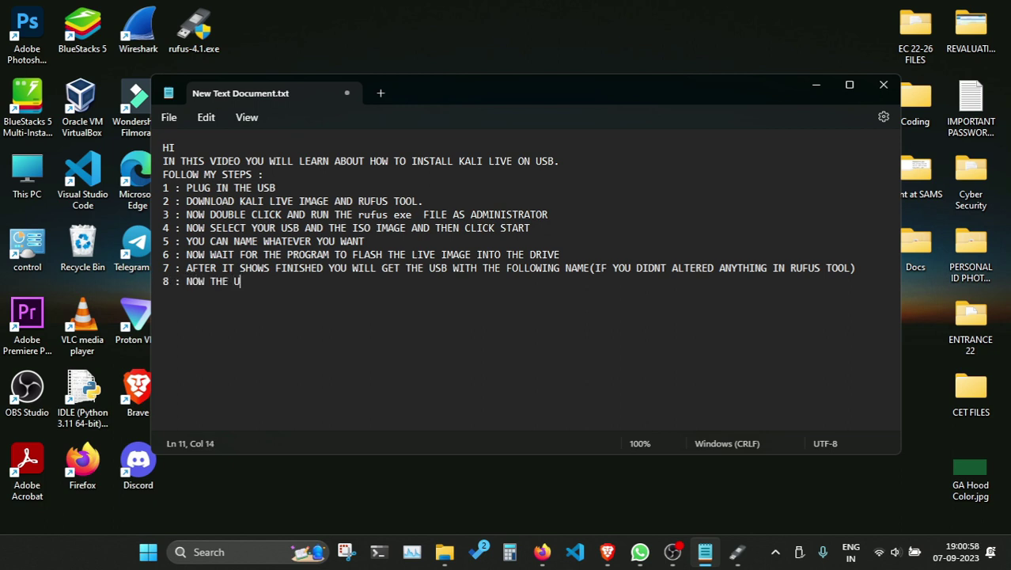
text(SB IS READY)
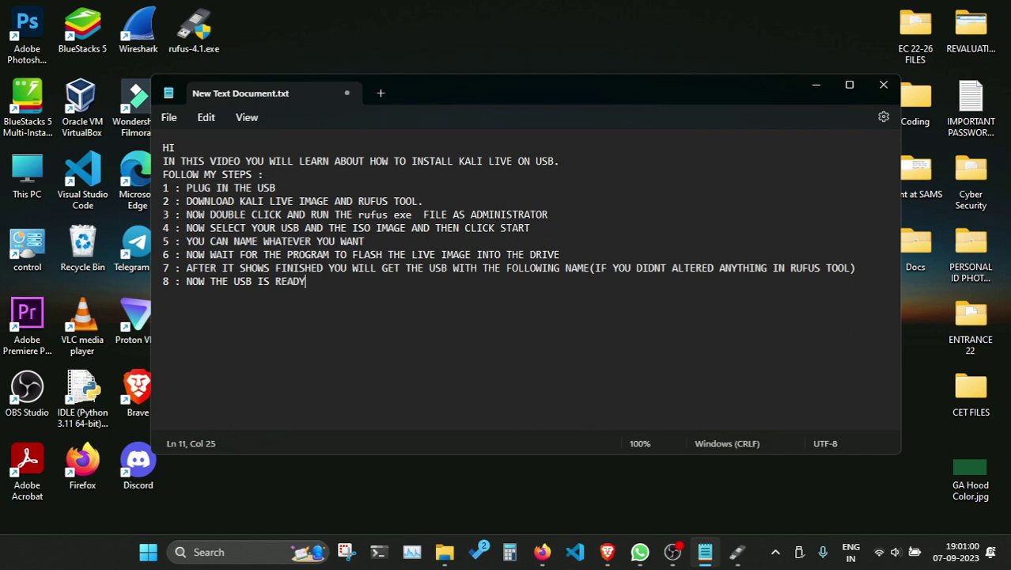
text( FOR BOOTING)
- Add a closing line reading "tHANKS FOR WATCHING ;)" below the eighth instruction
key(Return)
text(tH)
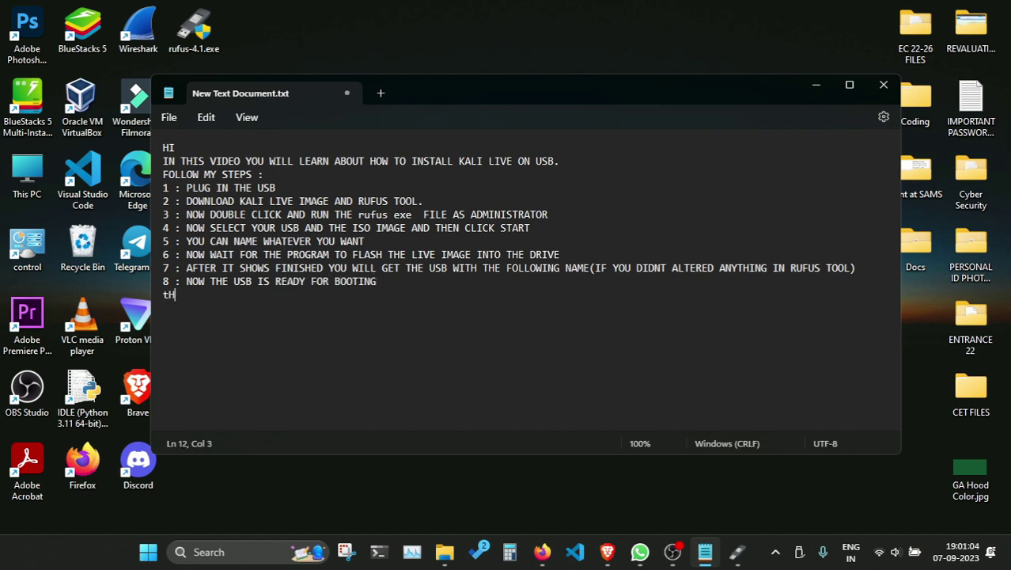
text(ANKS FOR WATCHING )
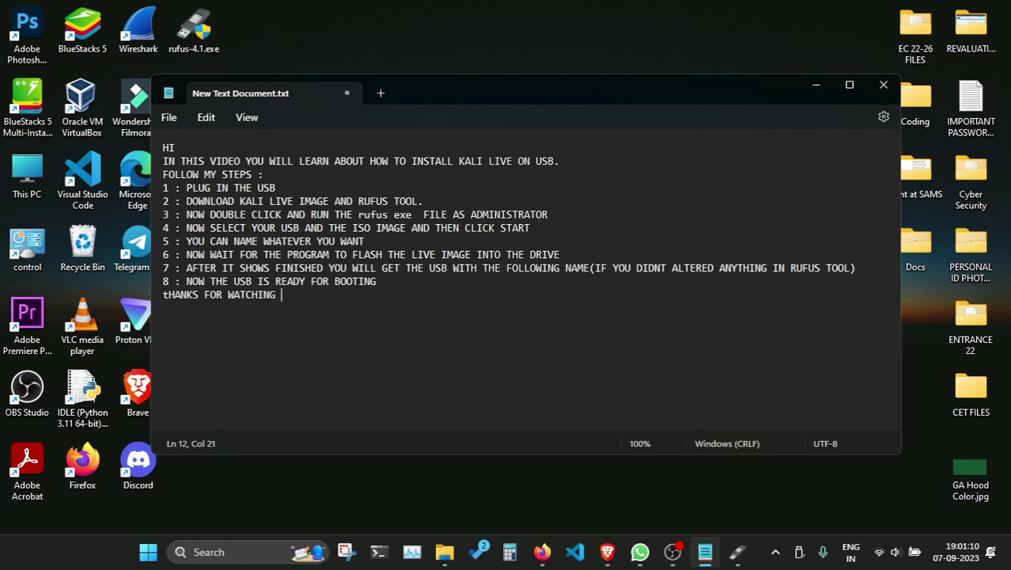
text(;))
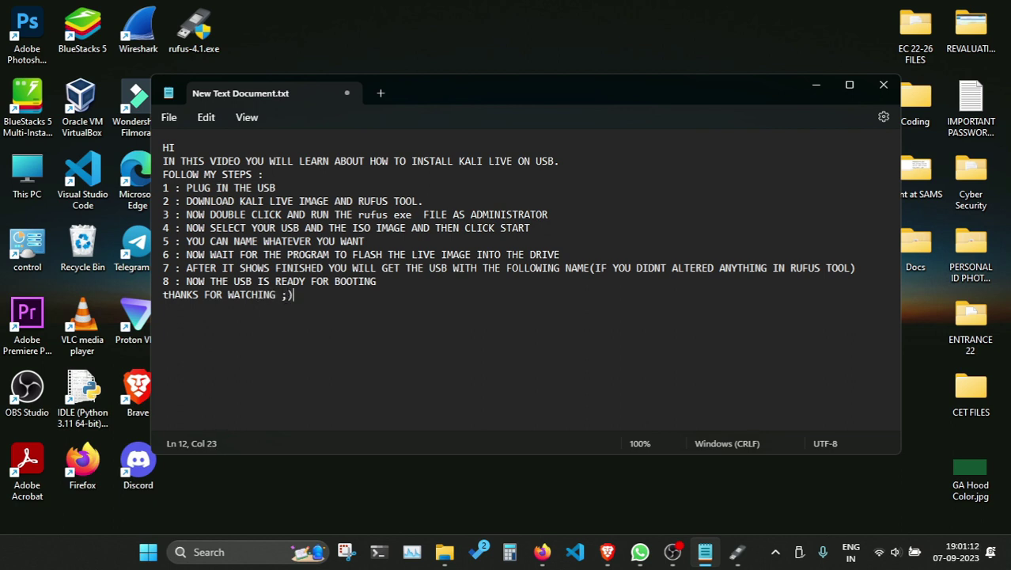